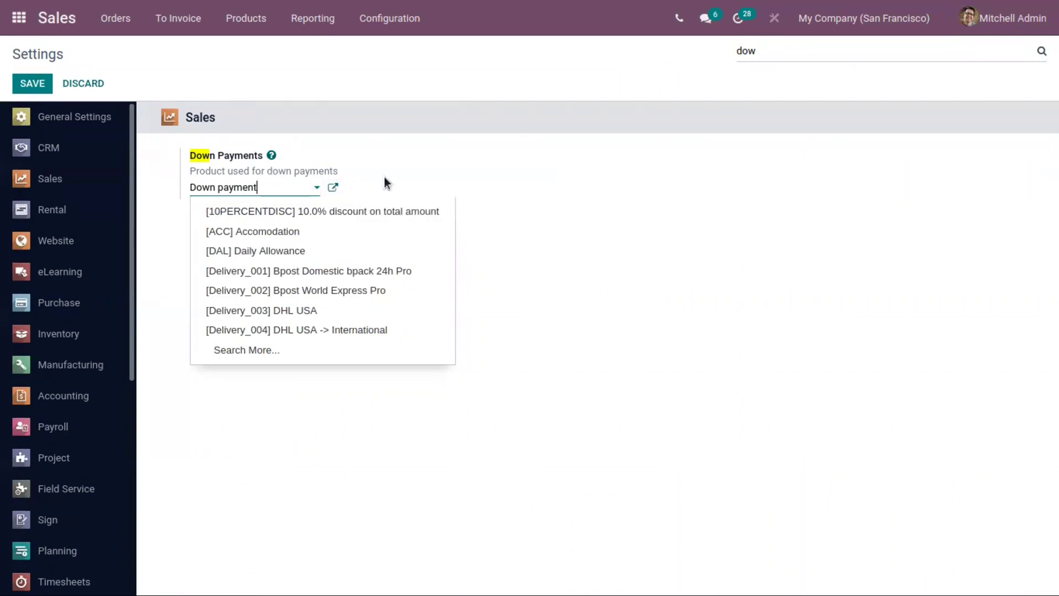
Step: Keep 'Down payment' as the product used for down payments
click(385, 178)
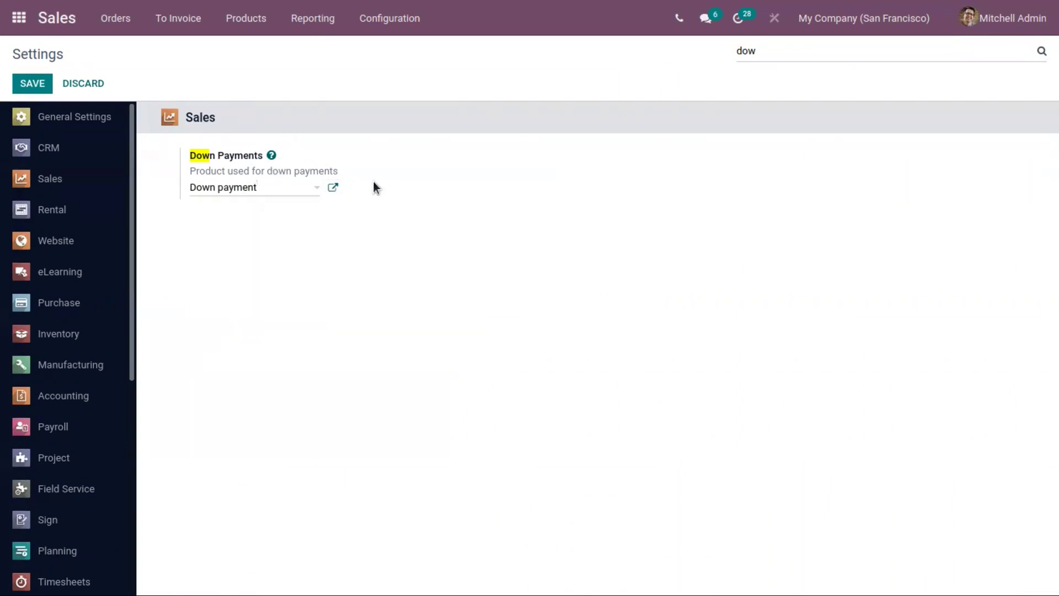
Step: Open the Down payment deposit product's details form
click(331, 190)
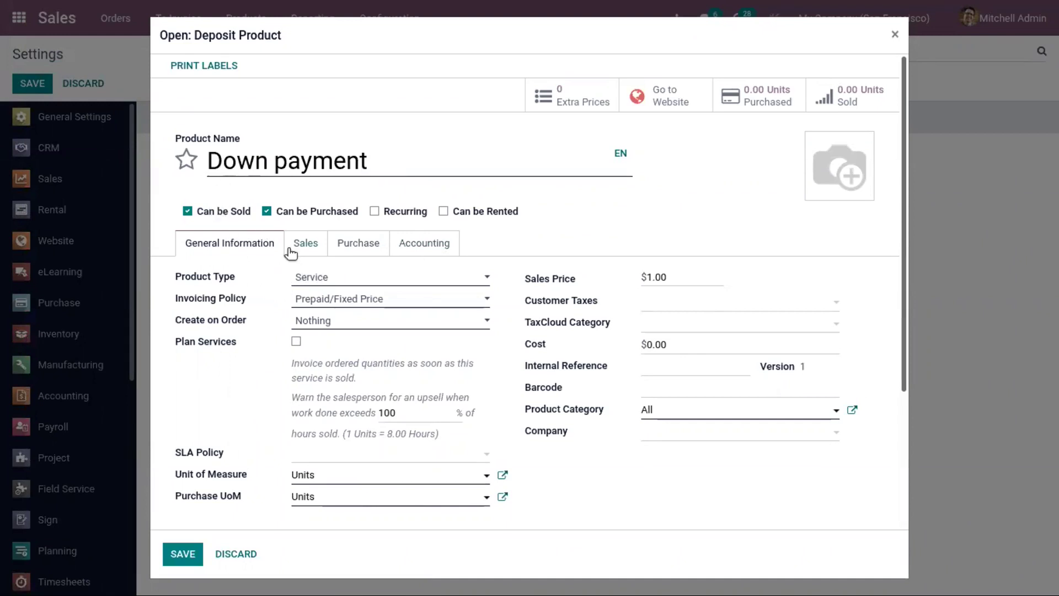
Step: Set the Down payment product's income account to 450000 Other Income
click(313, 284)
click(265, 276)
click(438, 244)
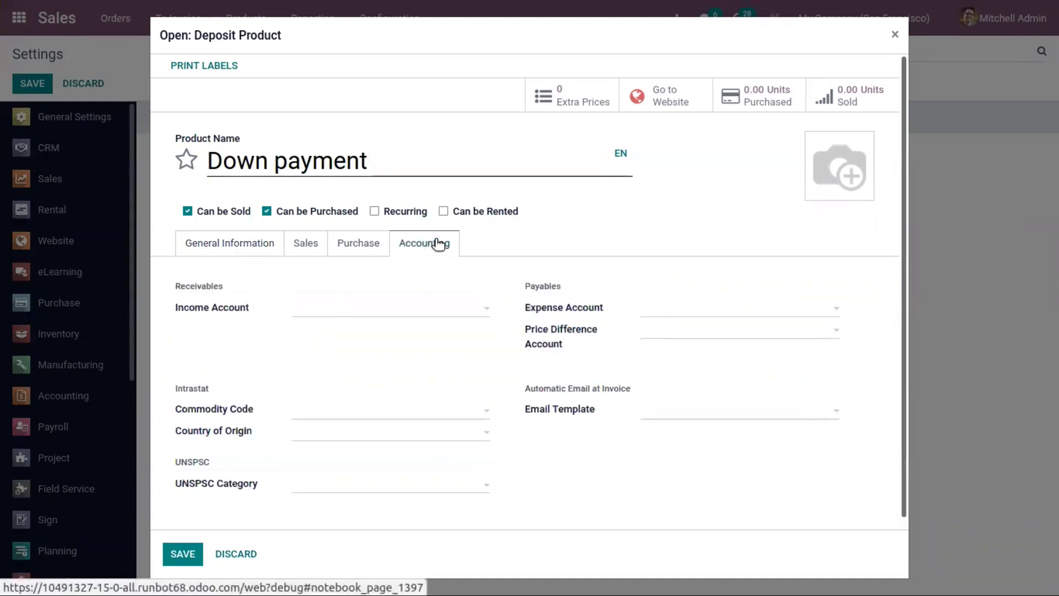
click(332, 309)
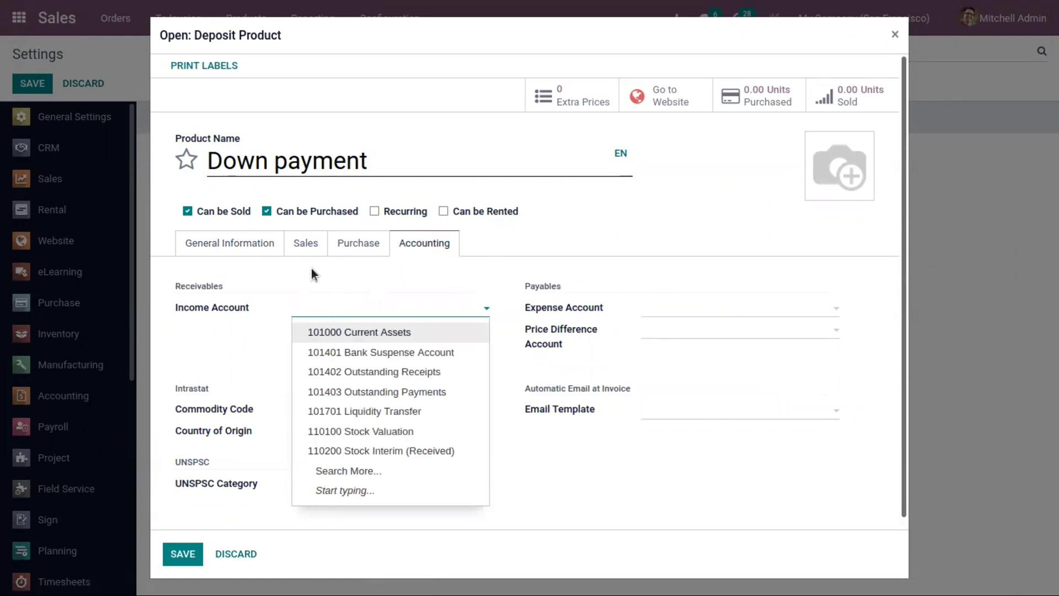
text(inco)
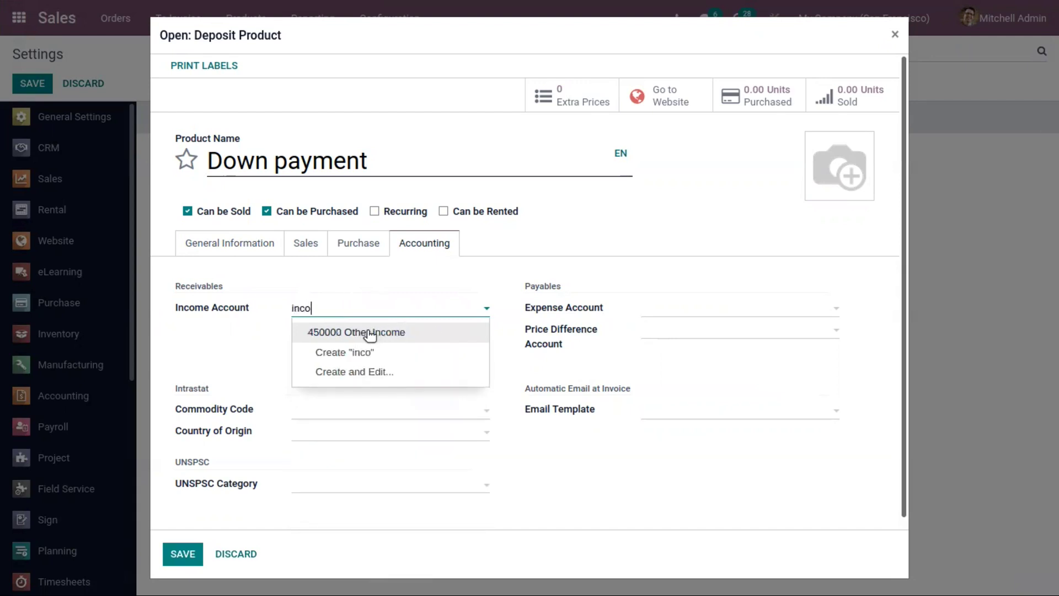
click(374, 333)
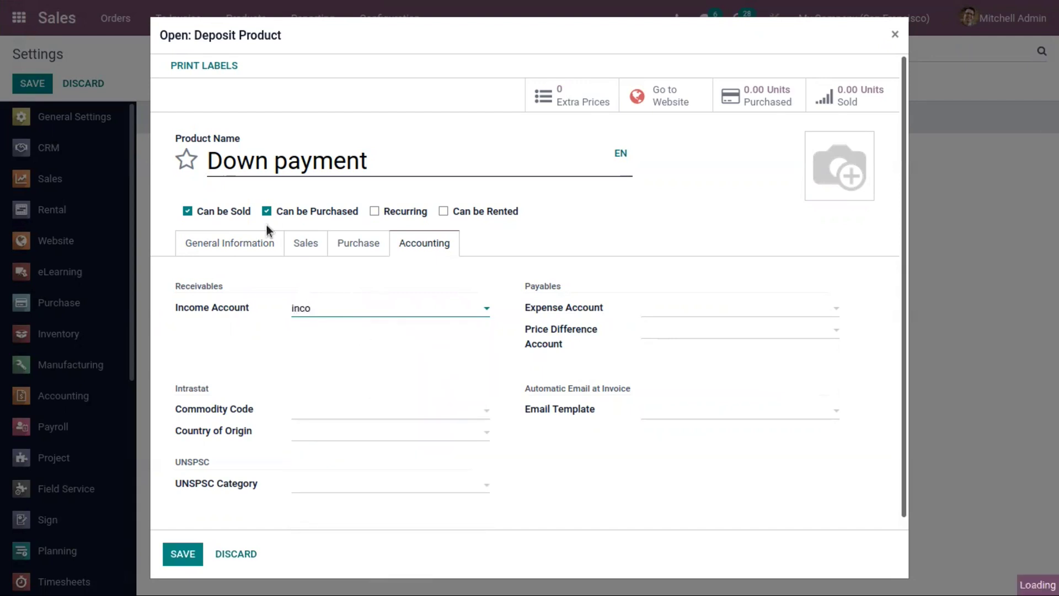
Step: Save the Down payment product and the Sales settings
click(226, 252)
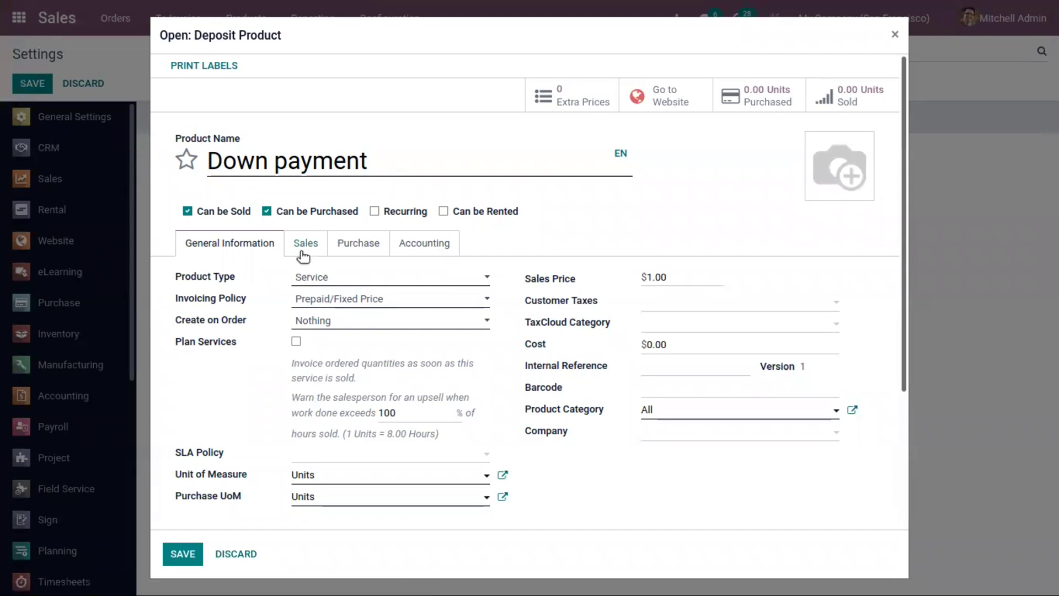
click(187, 553)
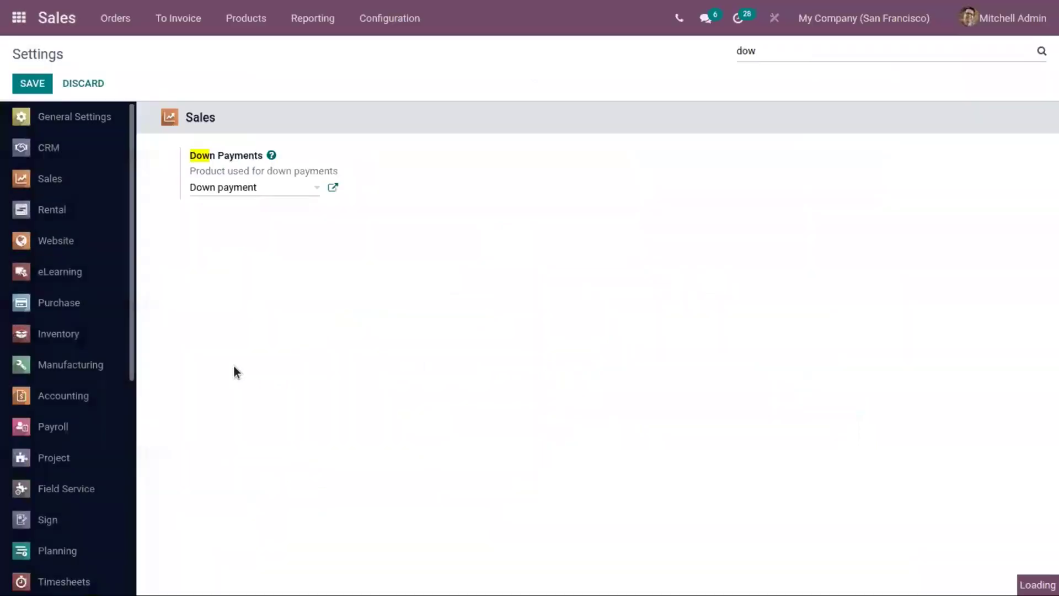
click(36, 83)
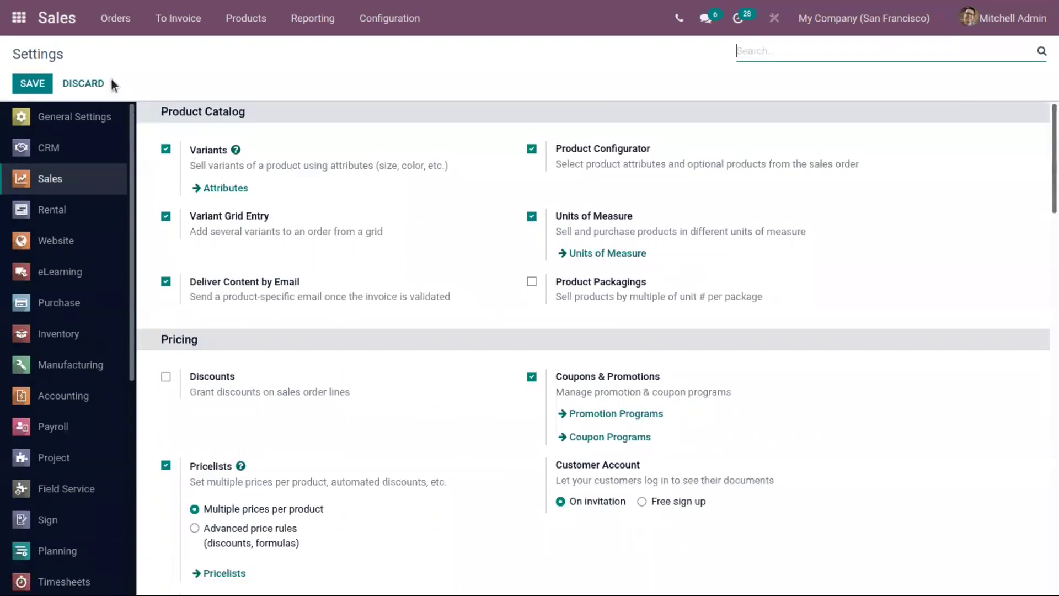
Step: Start a new quotation for customer Azure Interior
click(116, 18)
click(133, 69)
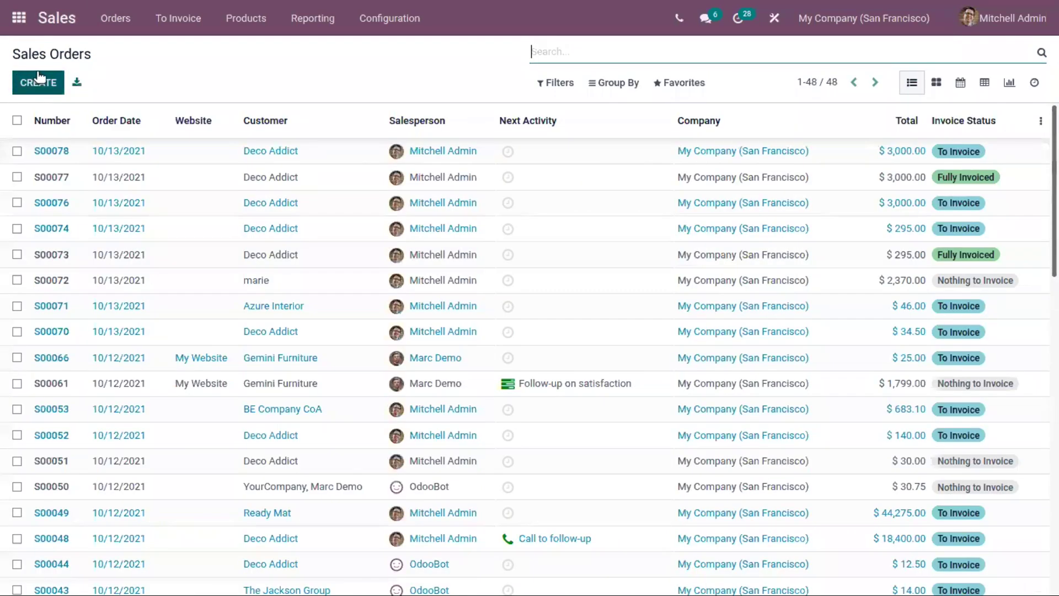
click(40, 82)
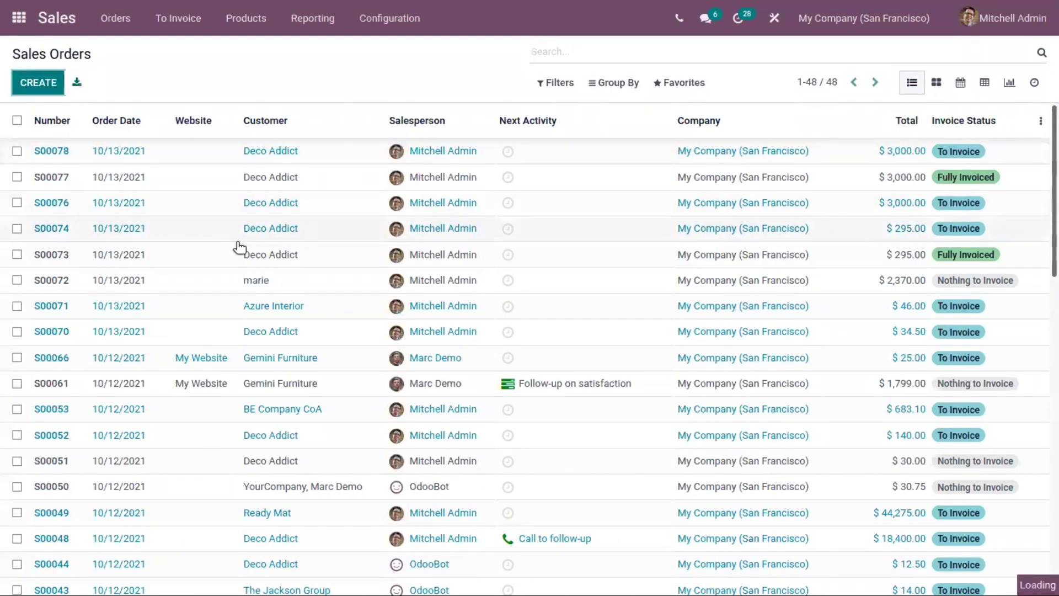
click(283, 254)
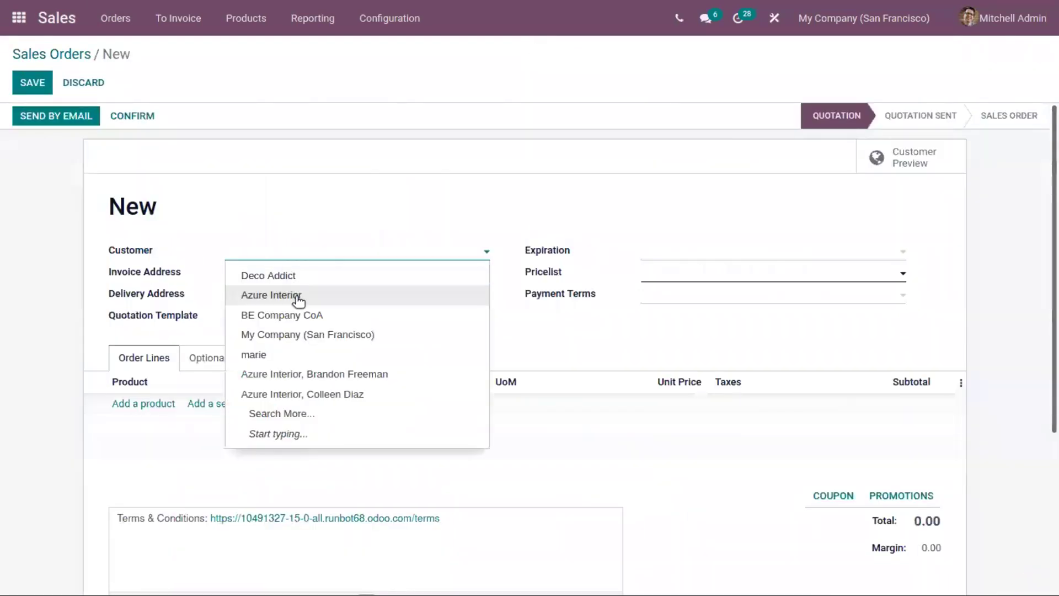
click(298, 300)
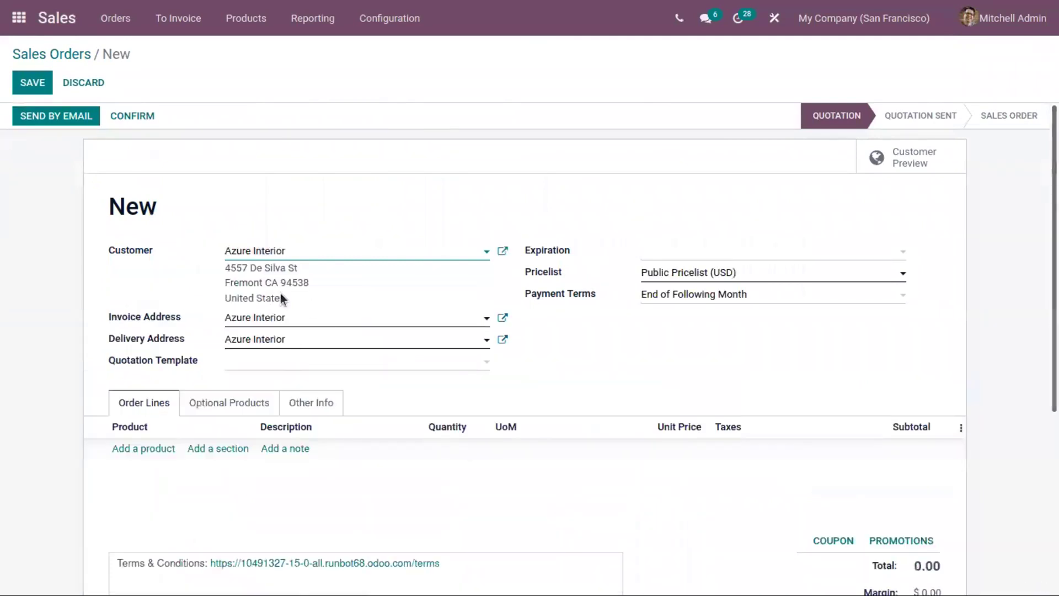
Step: Add a Villa line and confirm the quotation as sales order S00079
click(160, 448)
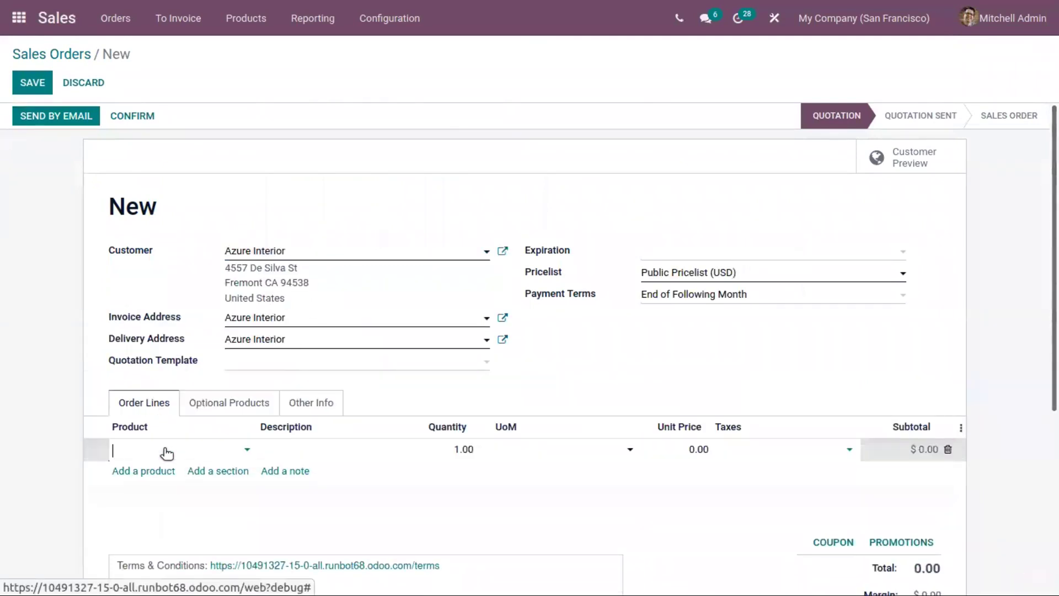
text(vill)
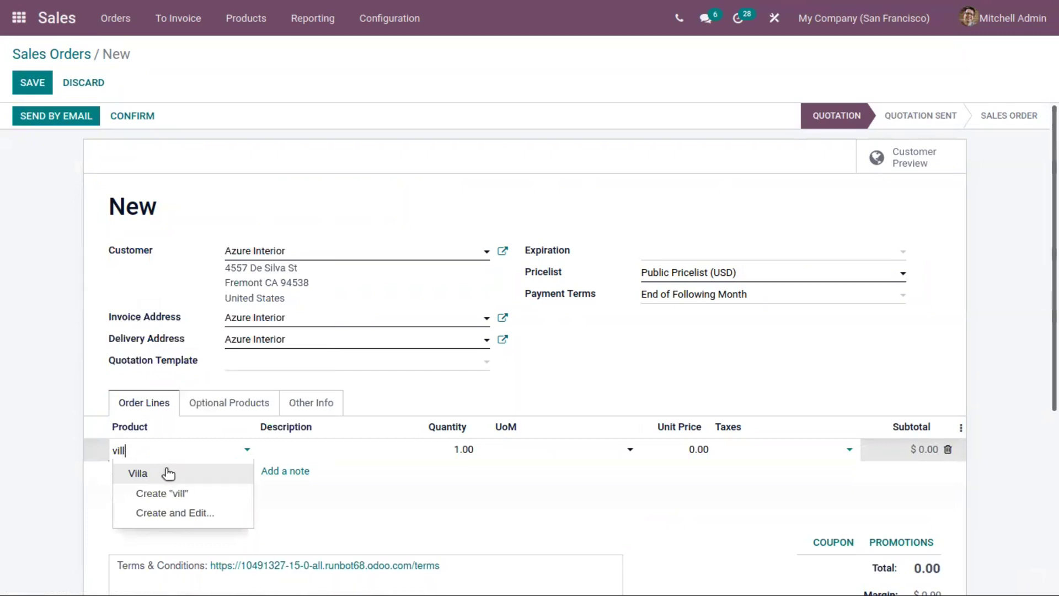
click(167, 473)
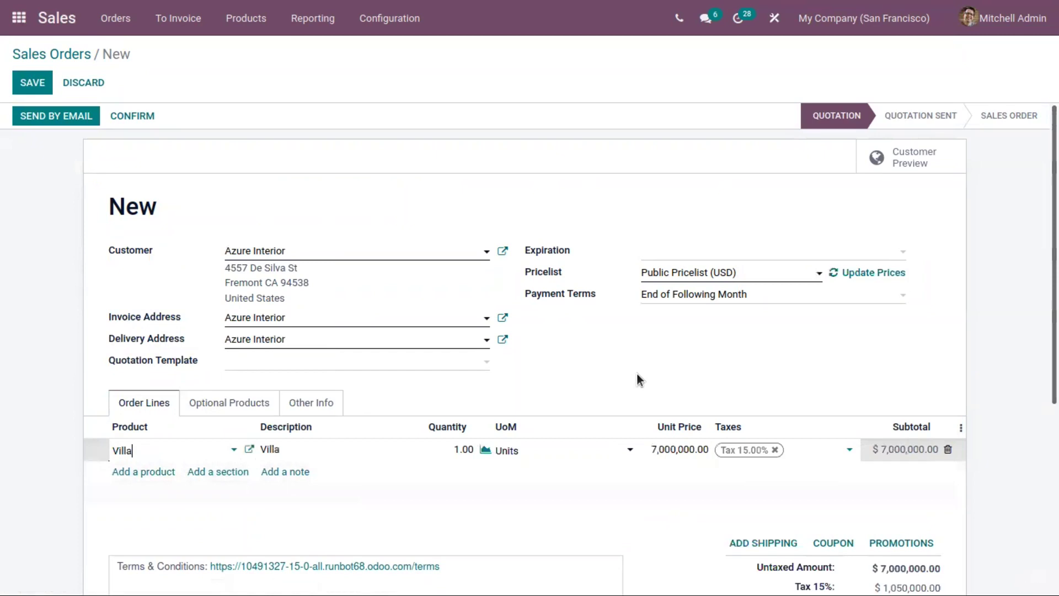
click(128, 117)
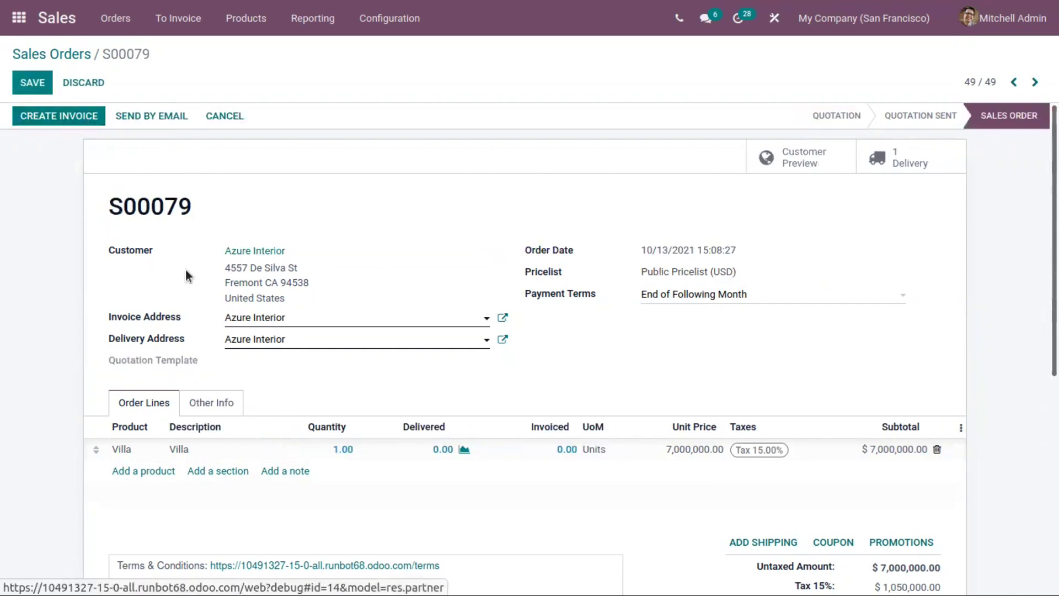
click(126, 449)
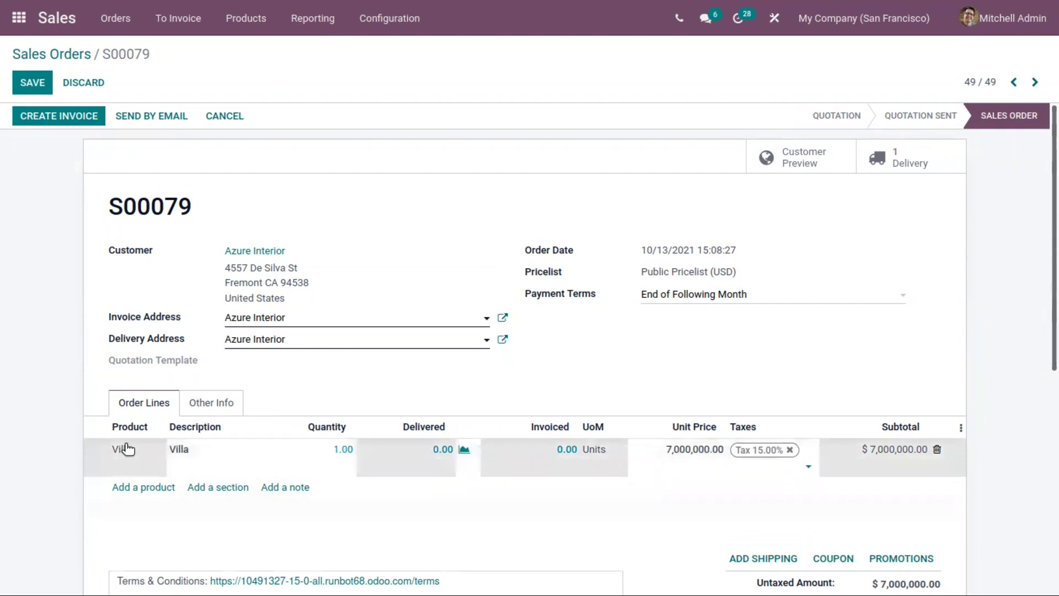
Step: Create a 25% percentage down-payment invoice ($1,750,000) for S00079 and view it
double_click(184, 449)
click(356, 385)
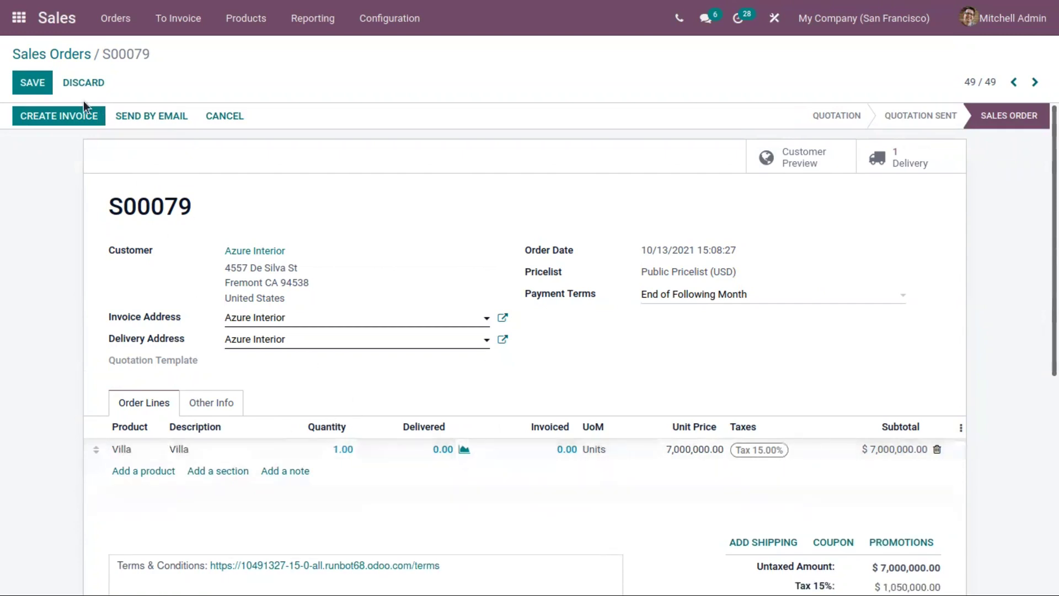
click(73, 113)
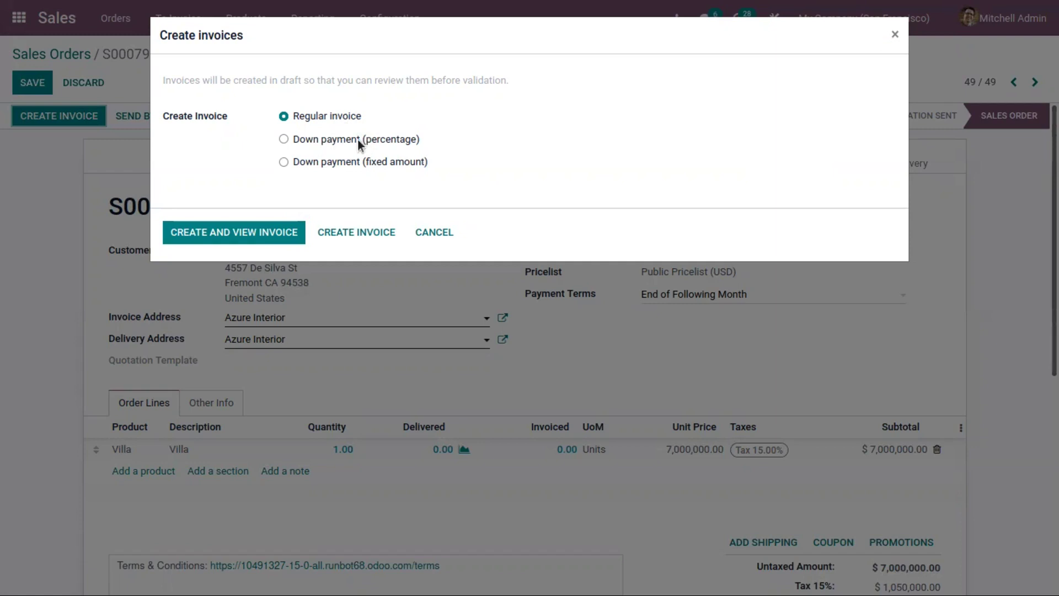
click(376, 143)
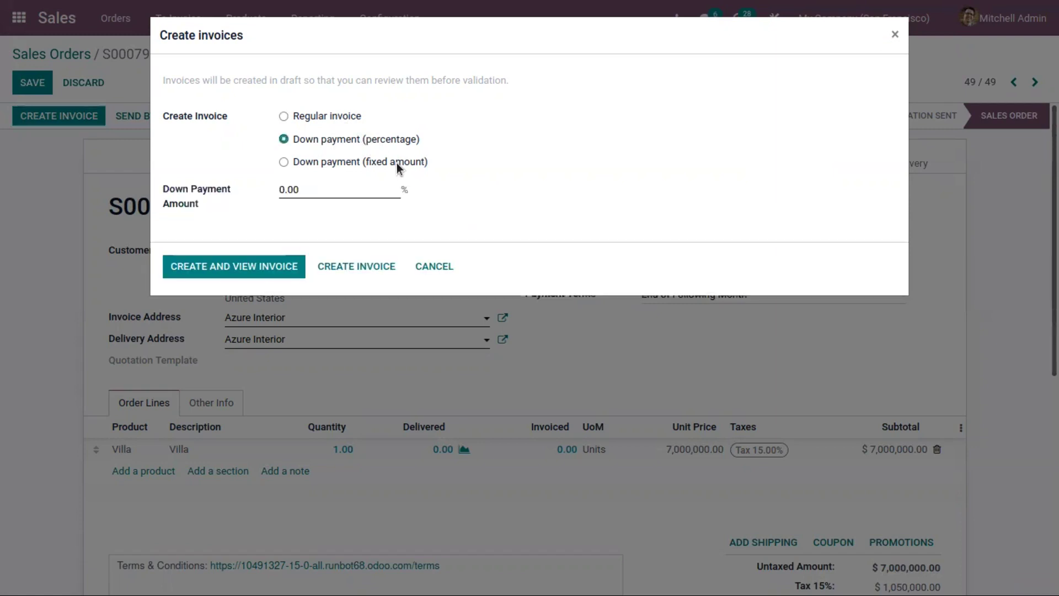
click(393, 163)
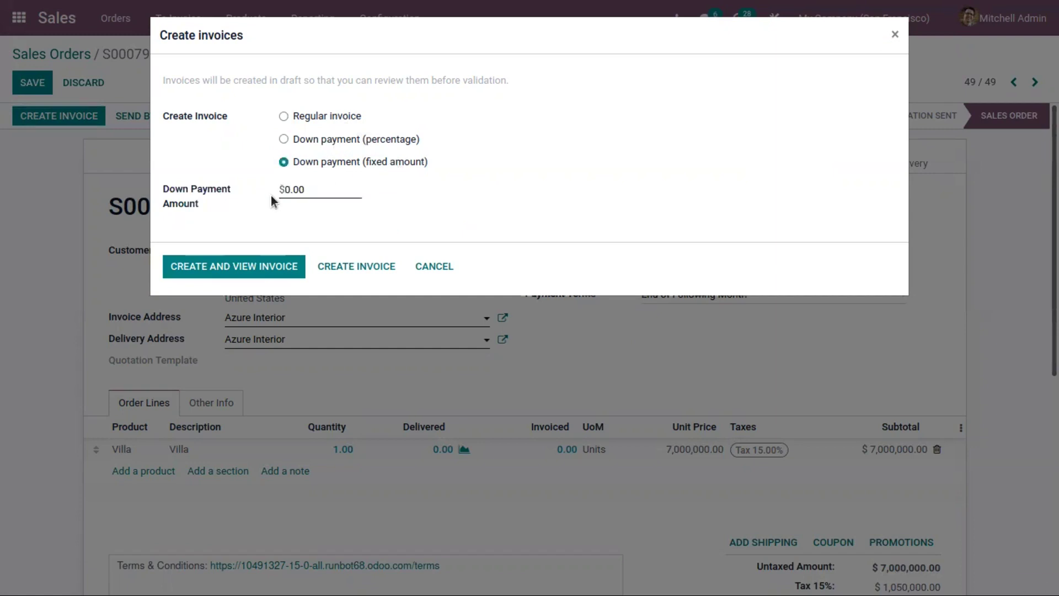
click(287, 190)
click(307, 138)
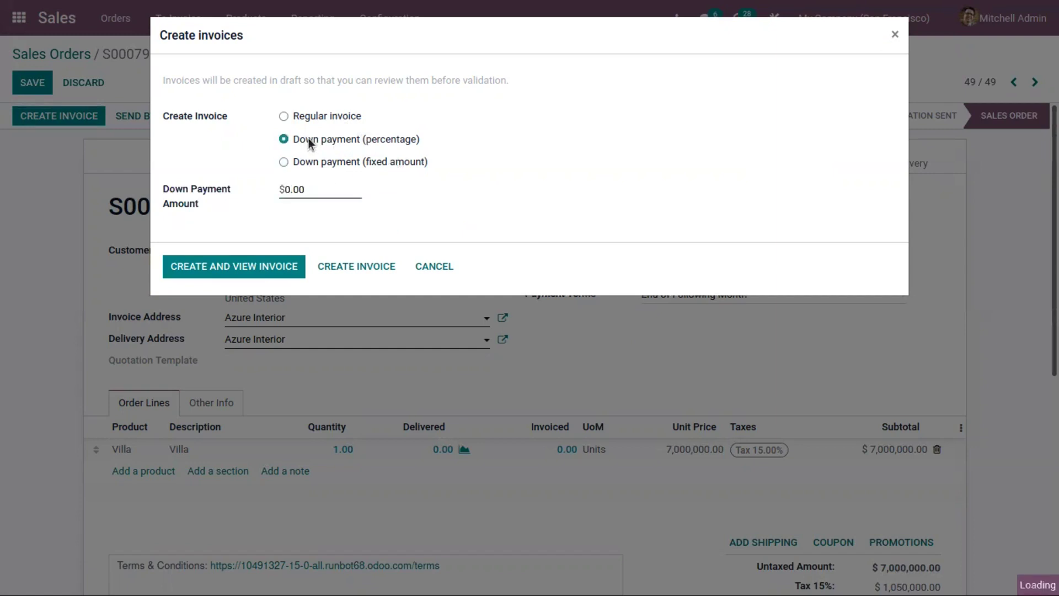
key(BackSpace)
text(25)
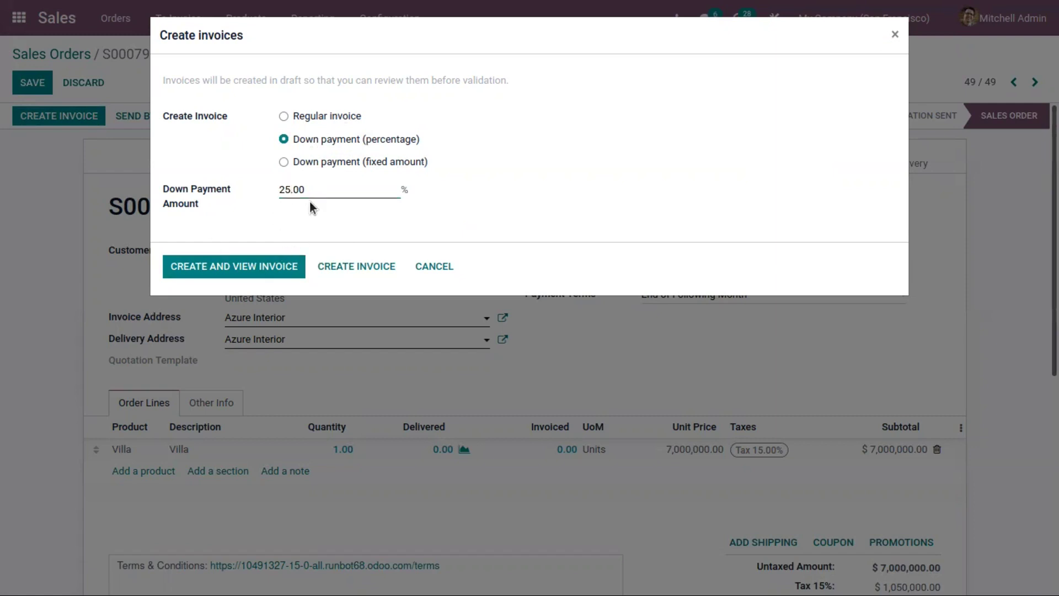
click(233, 259)
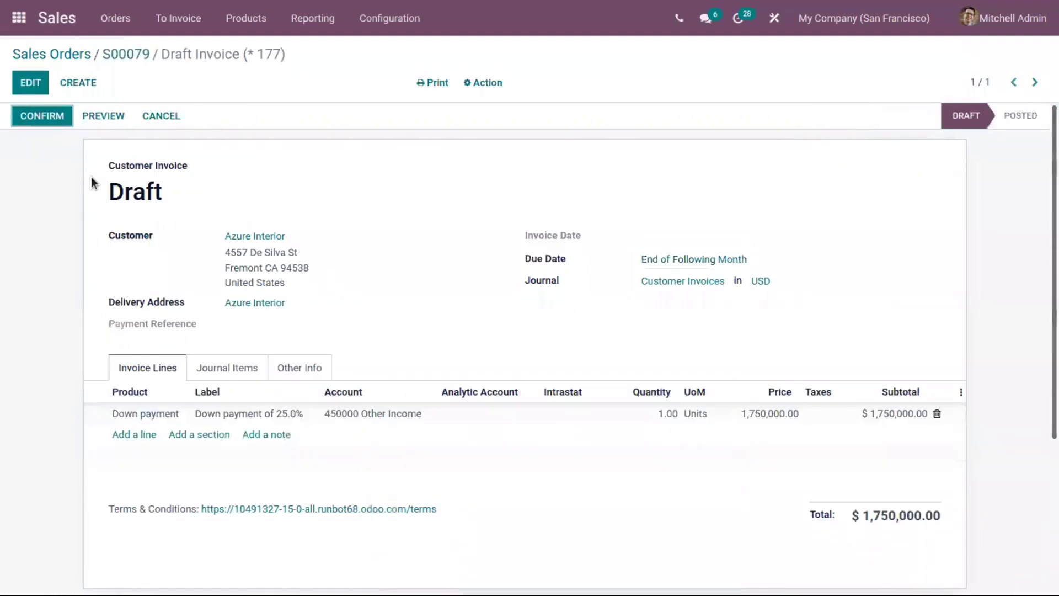
Step: Save the $1,750,000 draft down-payment invoice and post it as INV/2021/00009
click(32, 84)
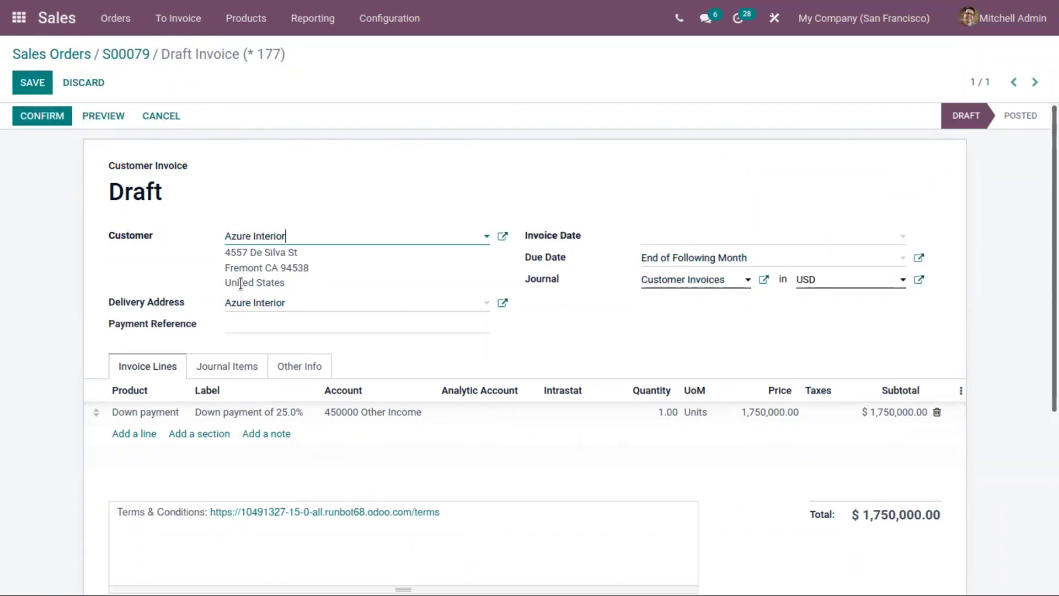
scroll(140, 201, down, 2)
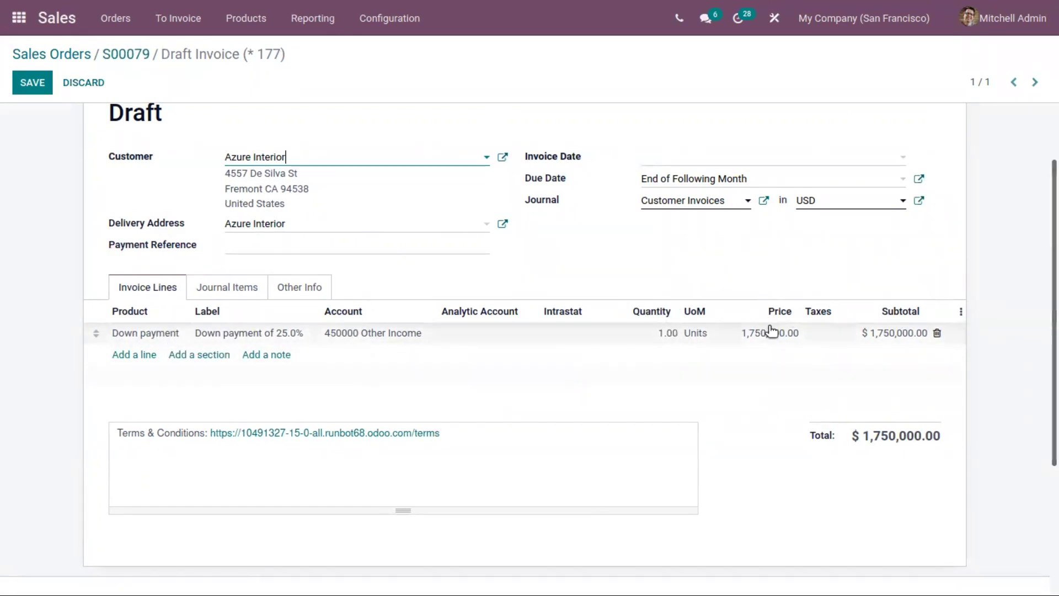
scroll(712, 382, up, 2)
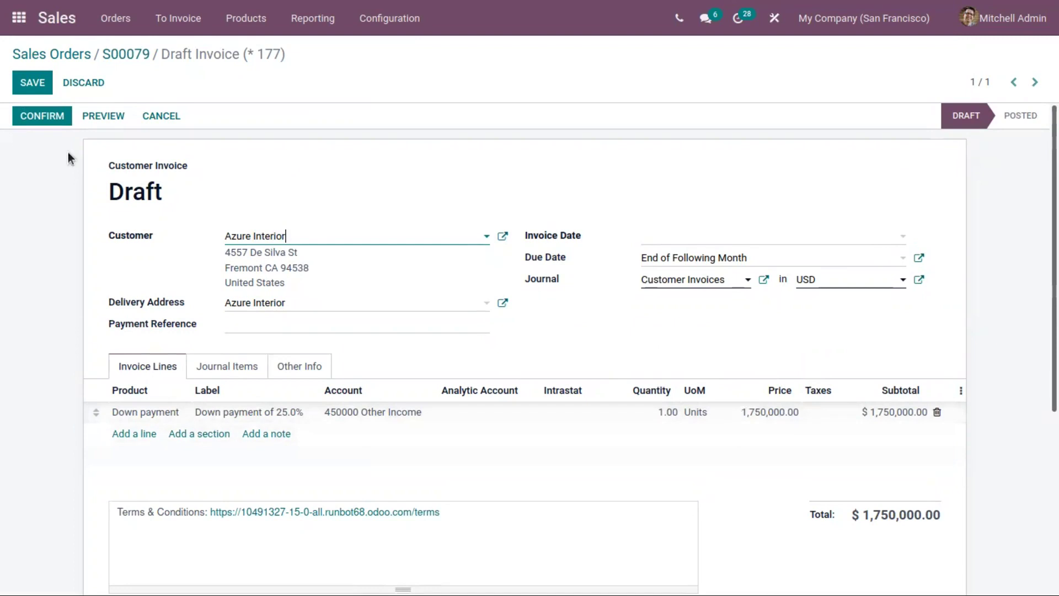
click(33, 91)
click(43, 114)
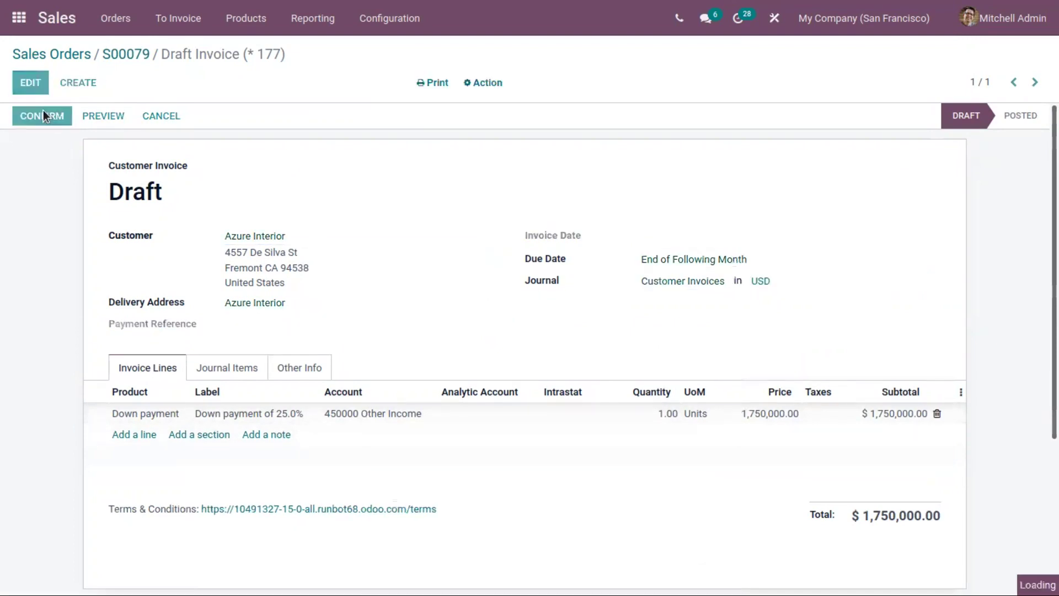
click(125, 117)
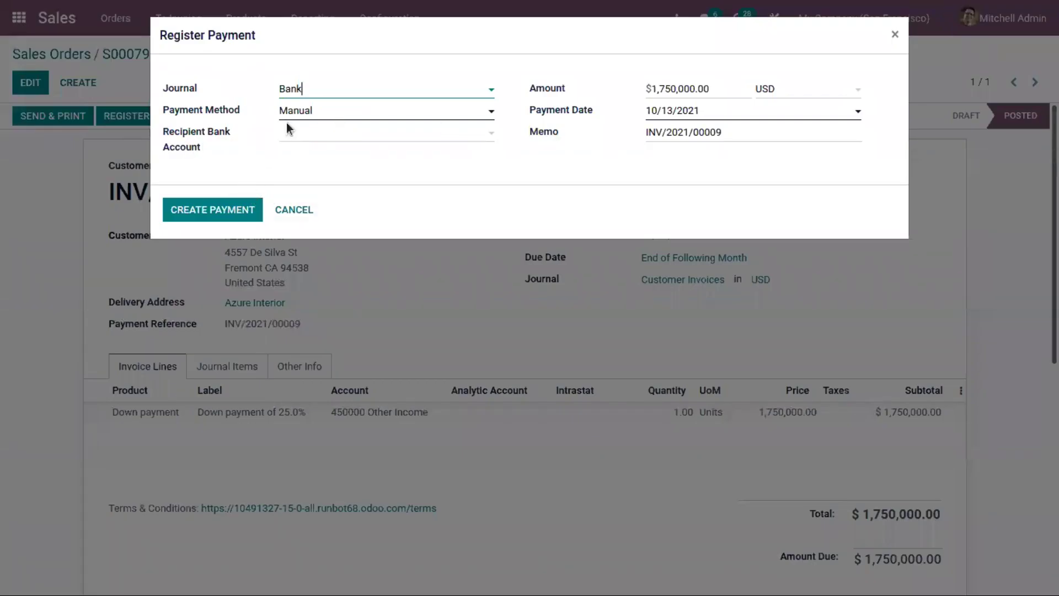
Step: Pay INV/2021/00009 in full using the Bank journal and Manual method
click(317, 95)
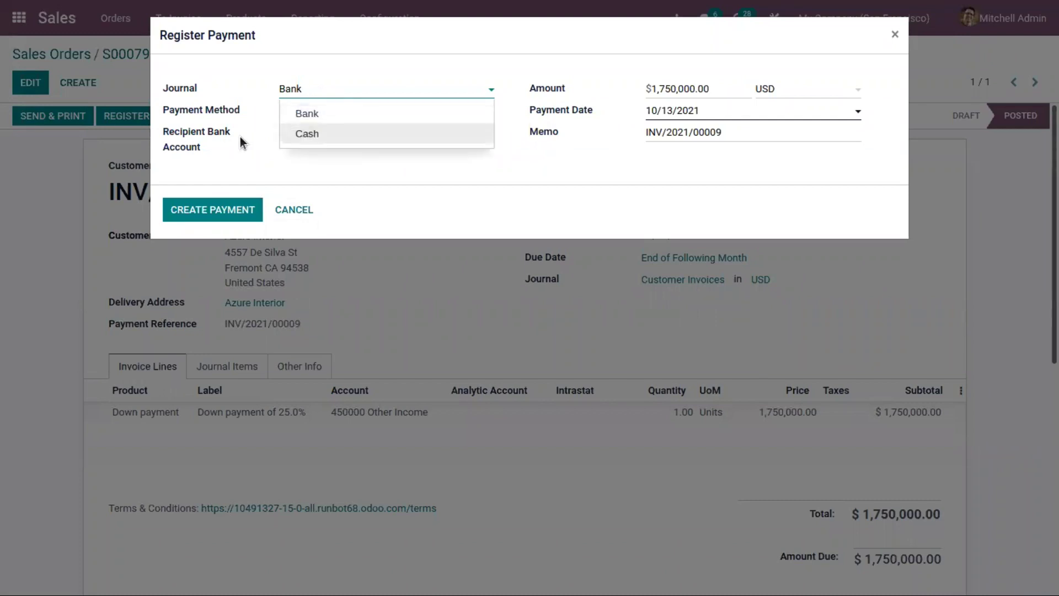
click(239, 137)
click(317, 109)
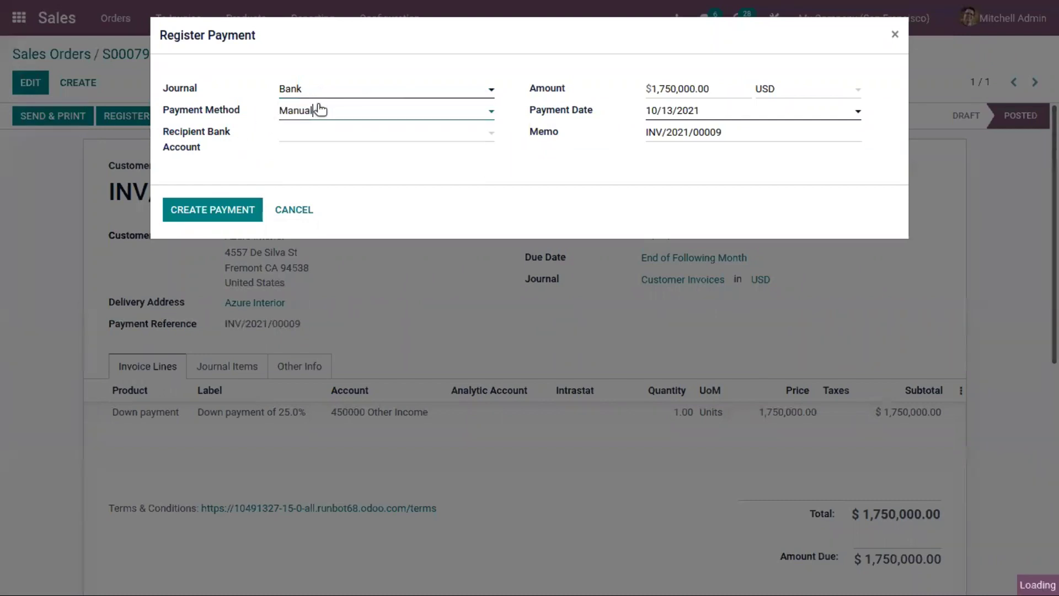
click(576, 155)
click(212, 211)
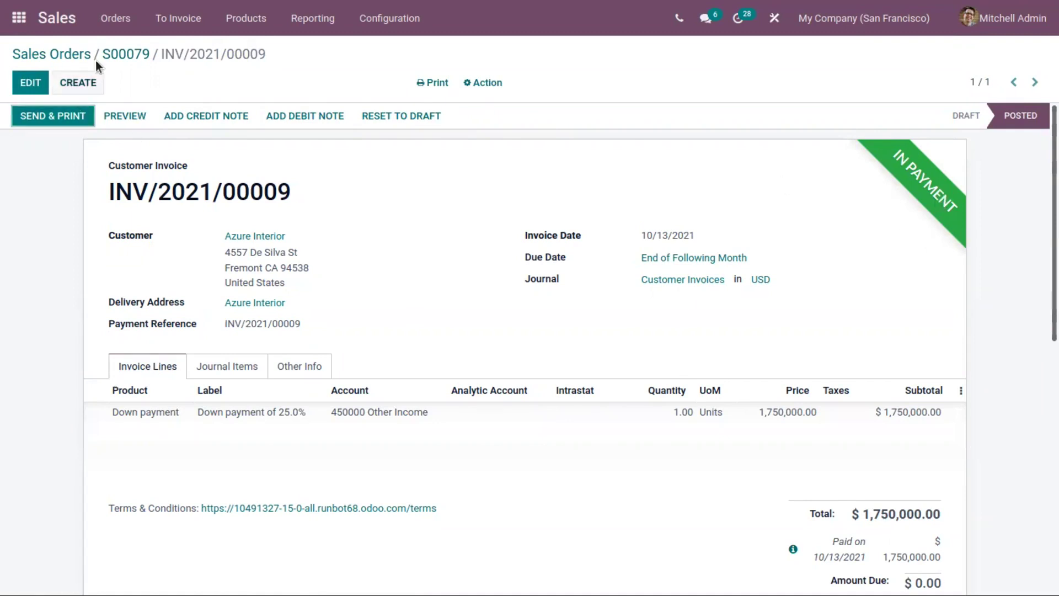
Step: Return to S00079 and review its Down payment line at 1,750,000.00
click(120, 61)
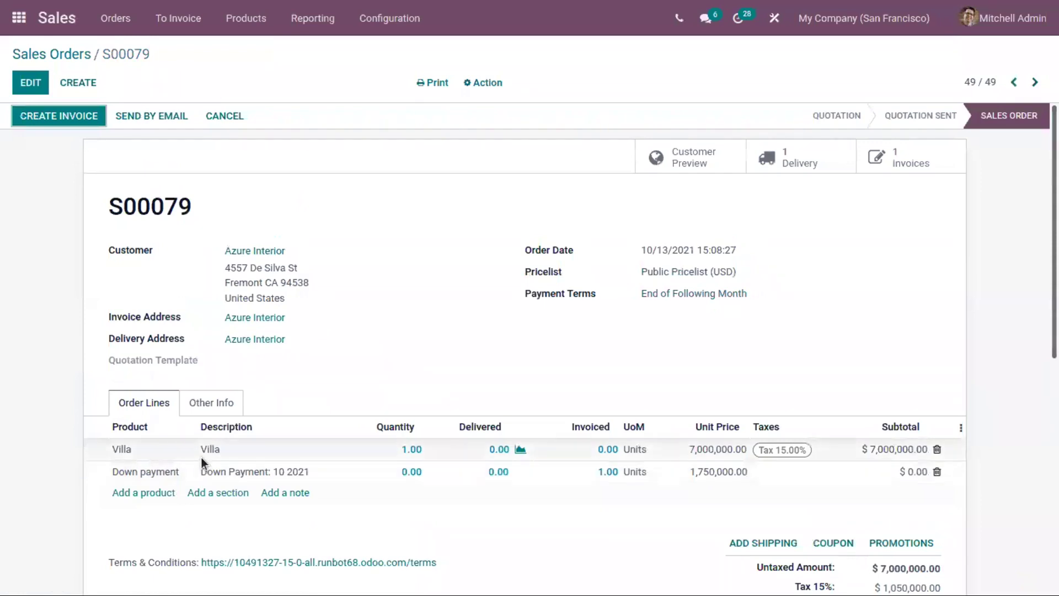
scroll(201, 457, down, 1)
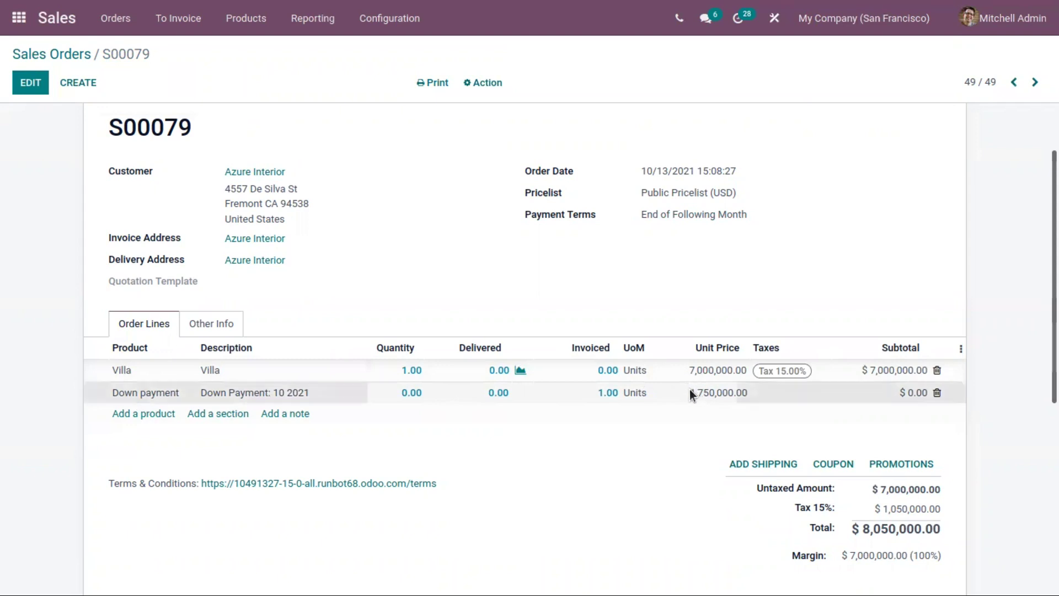
drag(690, 389, 750, 388)
click(706, 290)
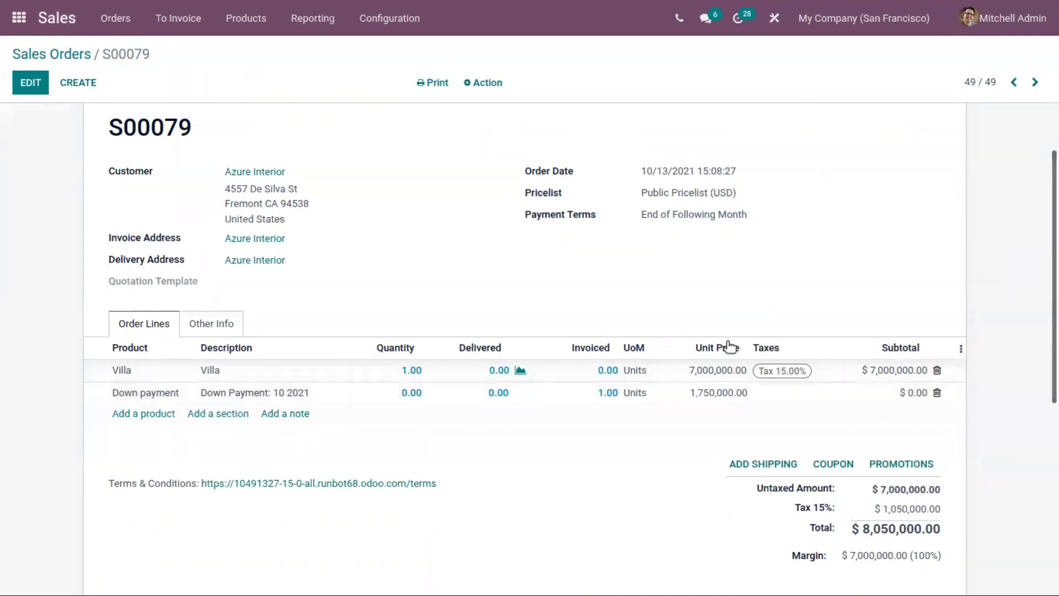
scroll(753, 317, down, 2)
scroll(341, 381, up, 4)
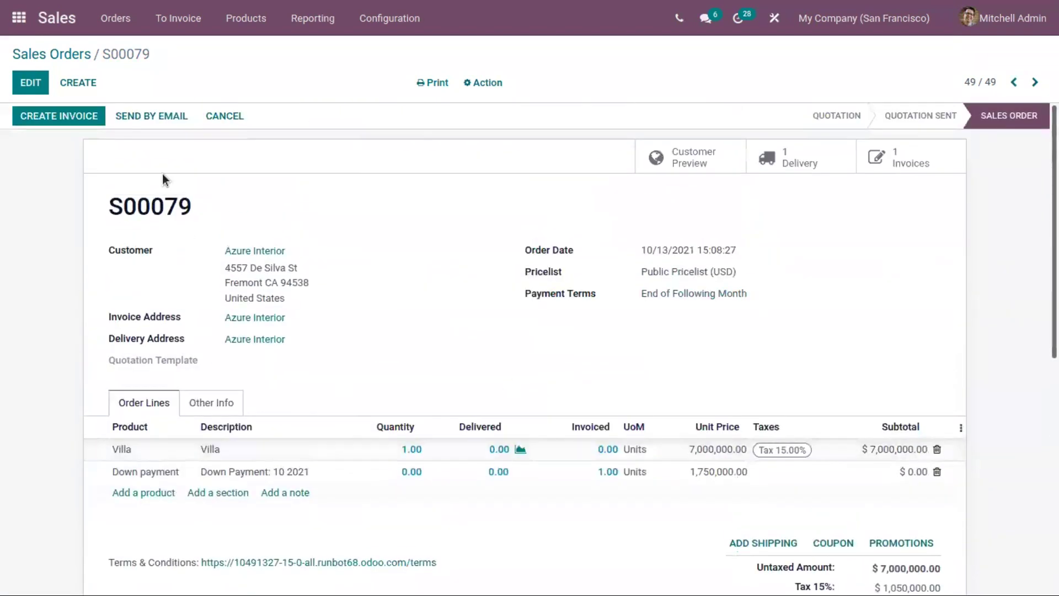
Step: Create a fixed-amount down-payment invoice of $400,000 for S00079 and view it
click(57, 118)
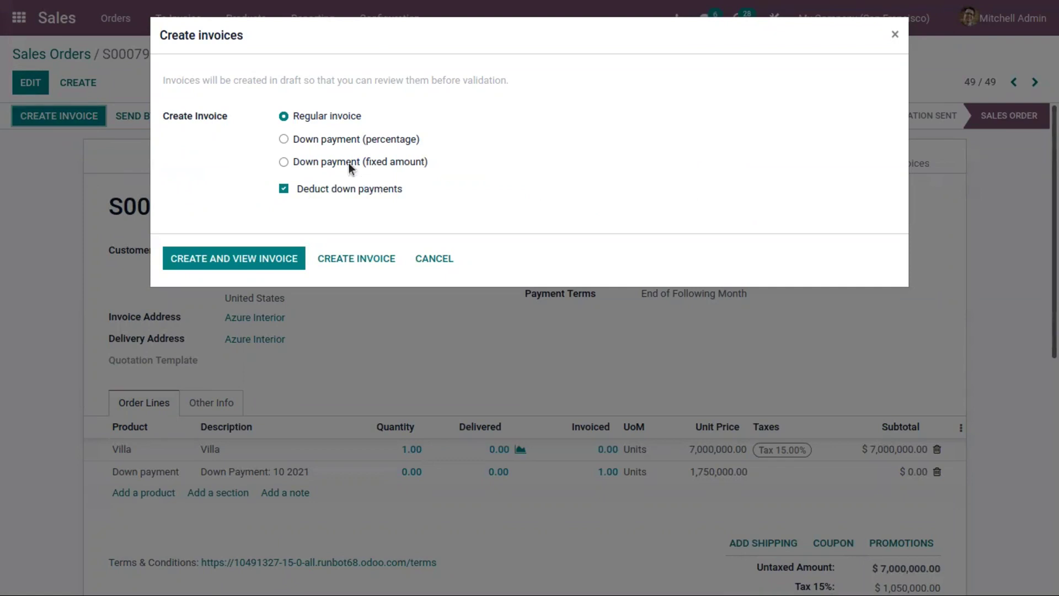
click(333, 138)
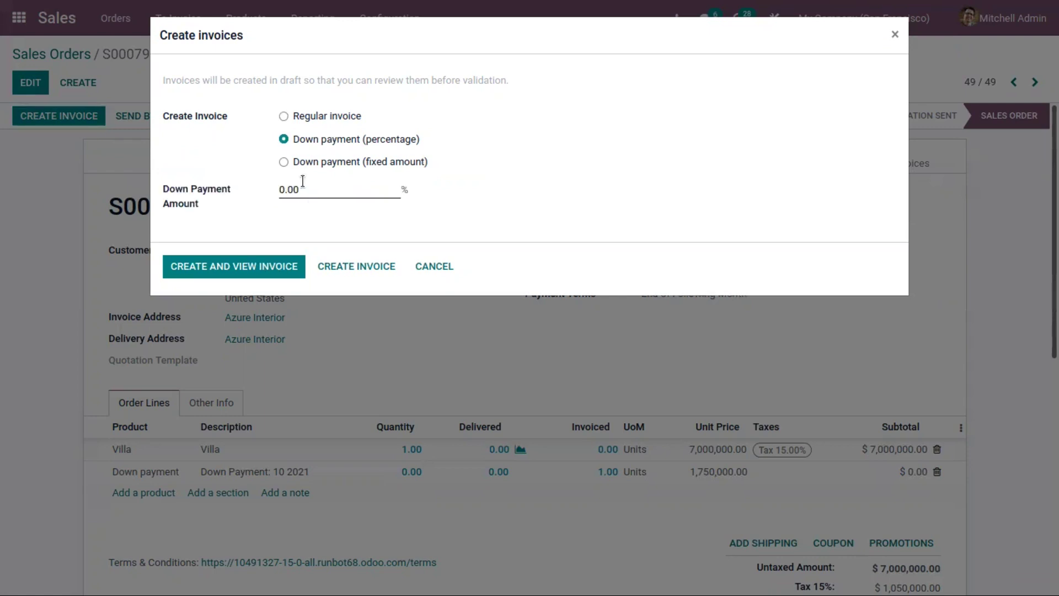
click(364, 164)
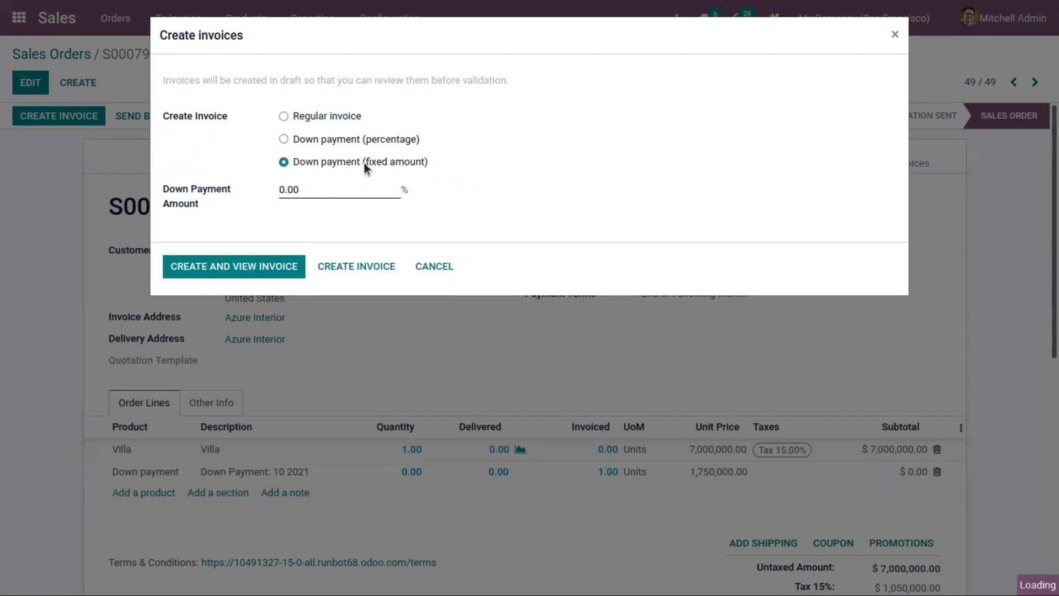
click(287, 189)
key(BackSpace)
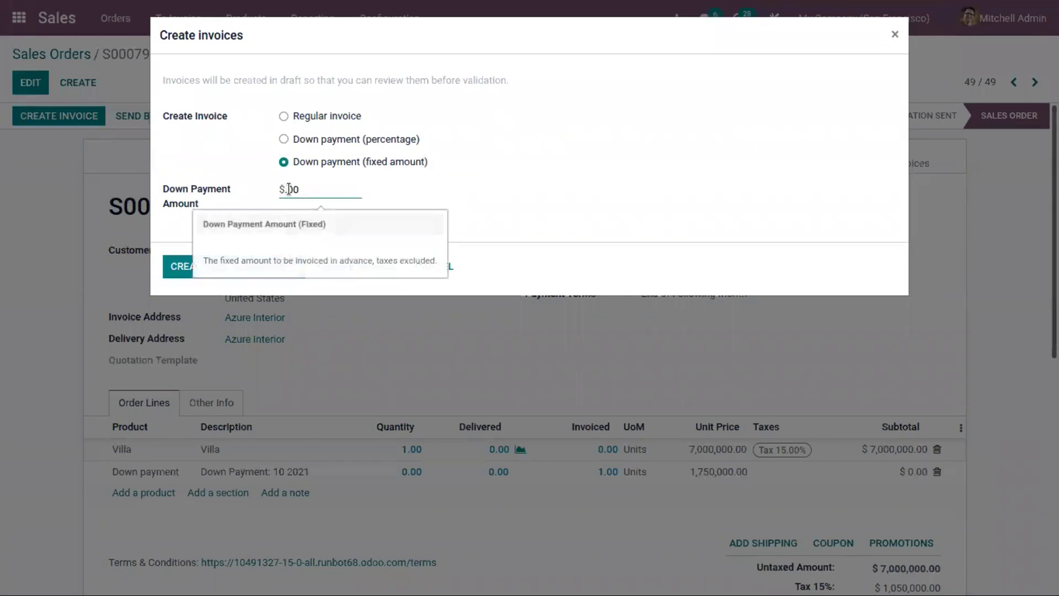
text(400000)
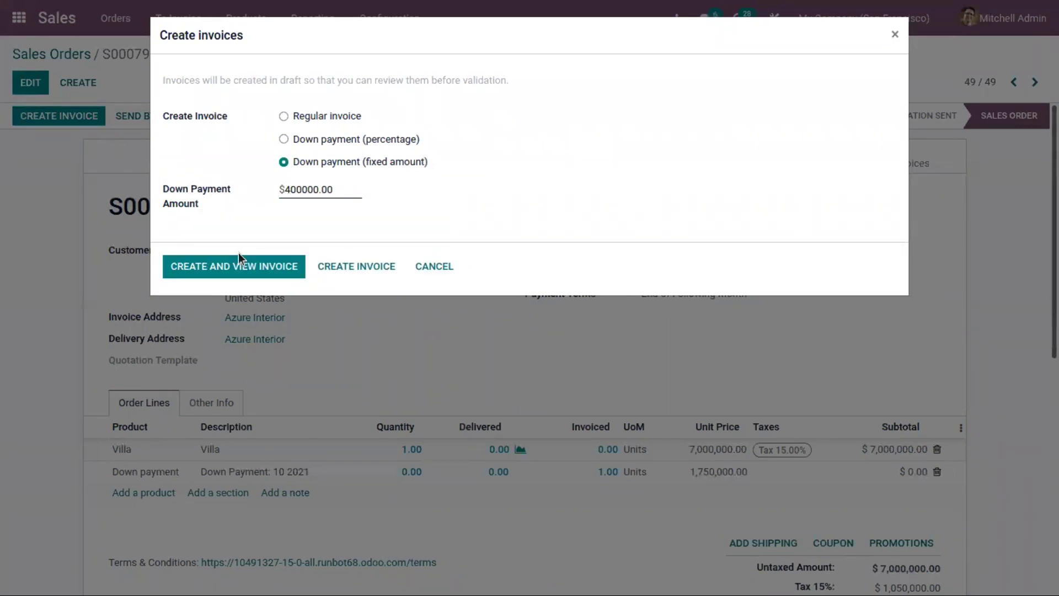
click(254, 262)
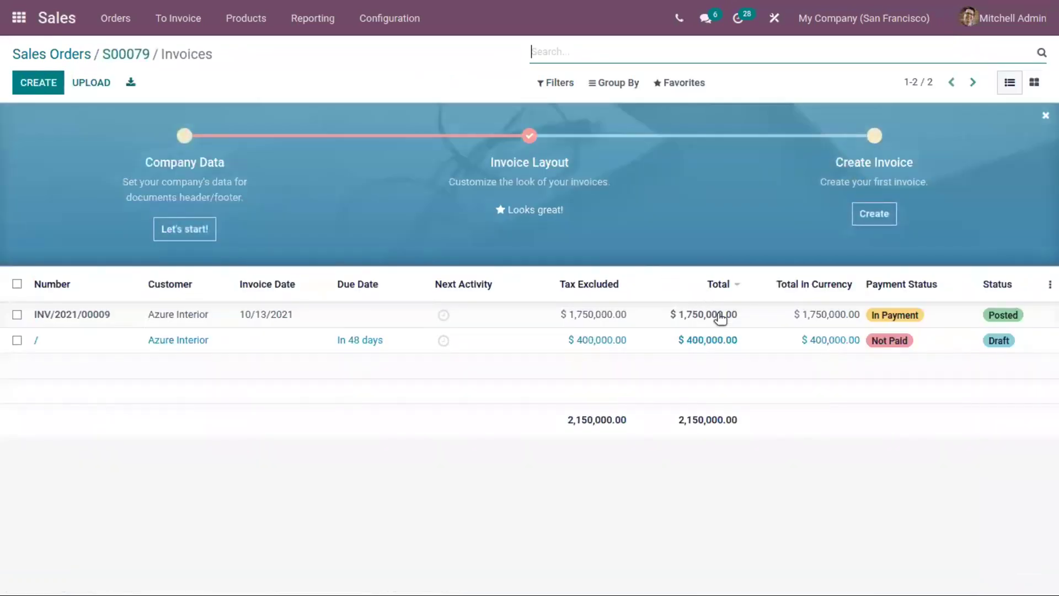
Step: Post the $400,000 invoice as INV/2021/00010, pay it via Bank, then return to the invoice list
click(717, 340)
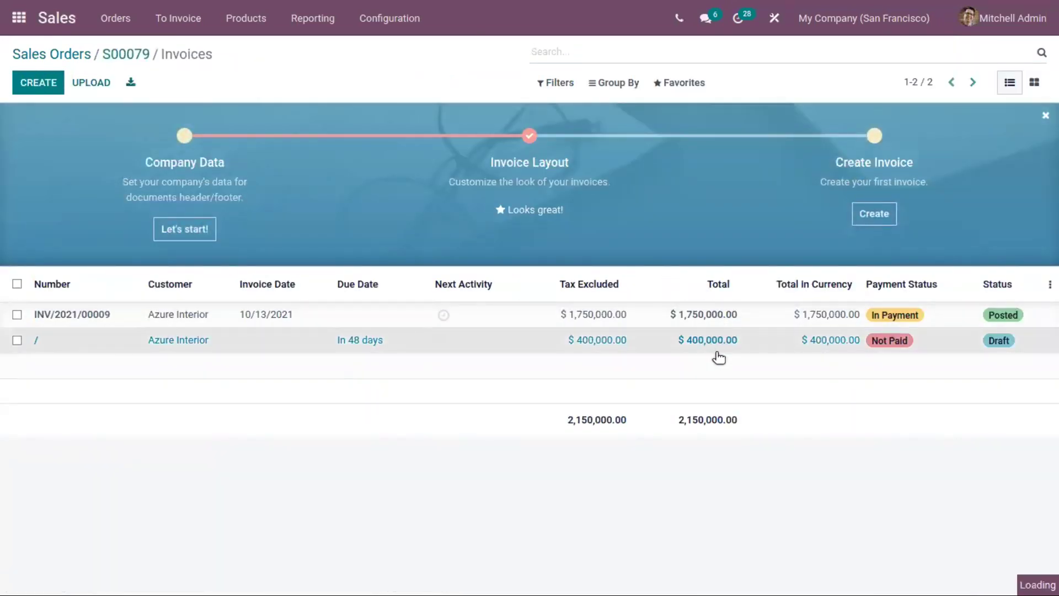
scroll(485, 328, down, 3)
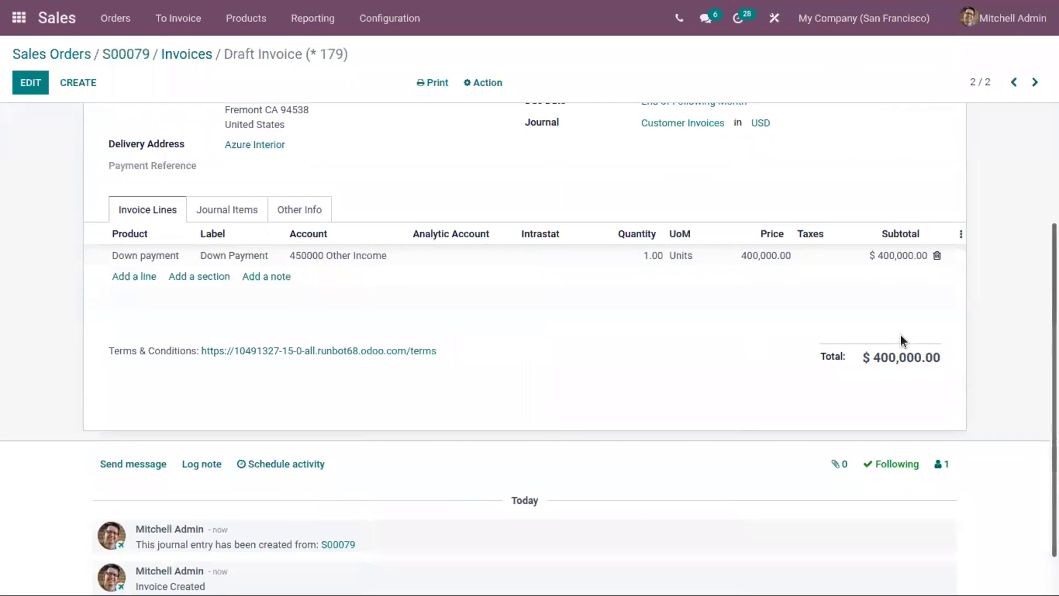
scroll(252, 312, up, 3)
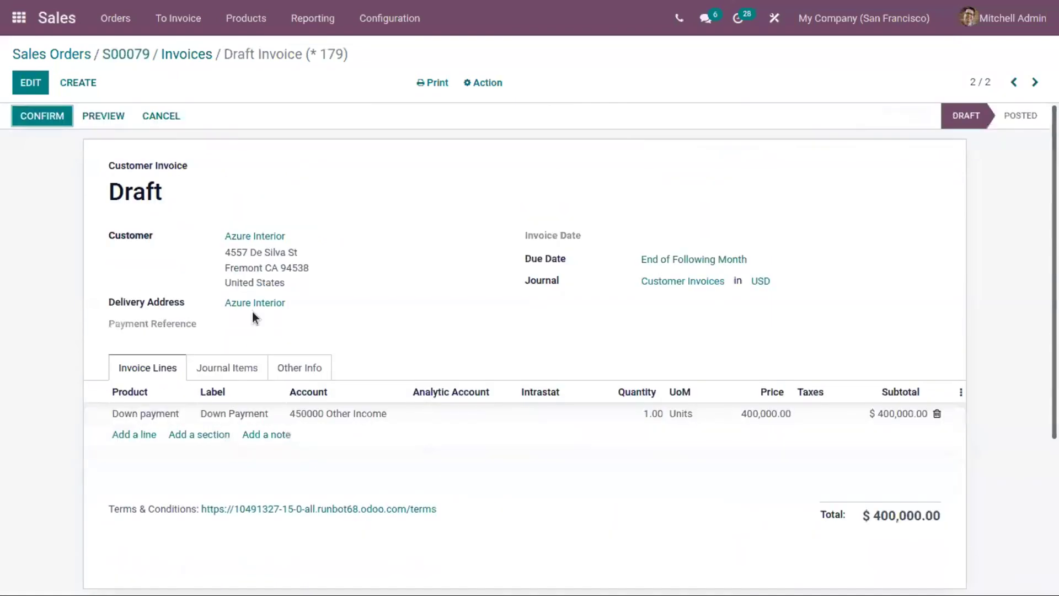
click(17, 118)
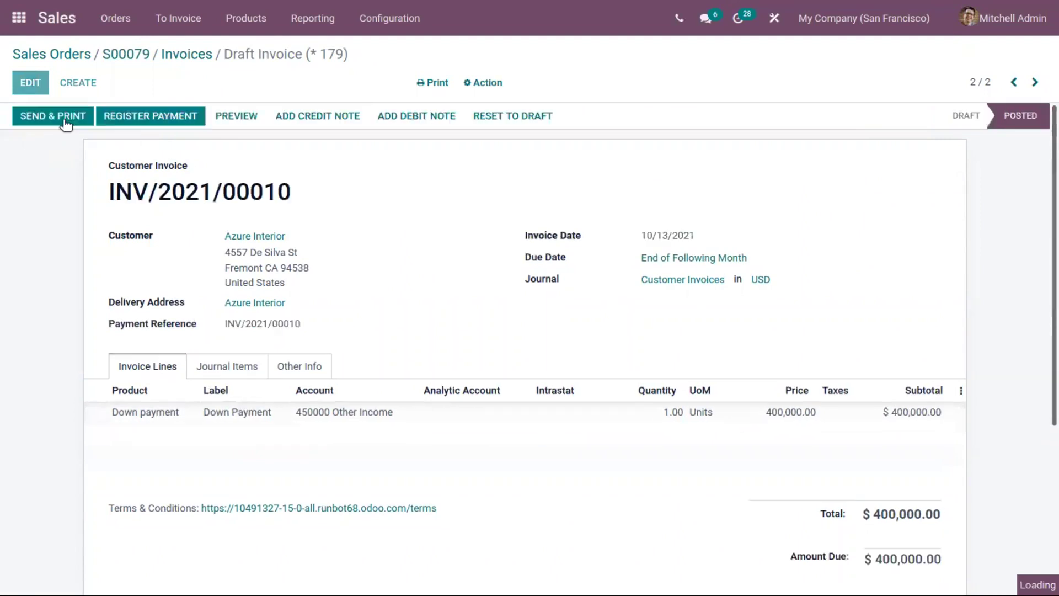
click(116, 119)
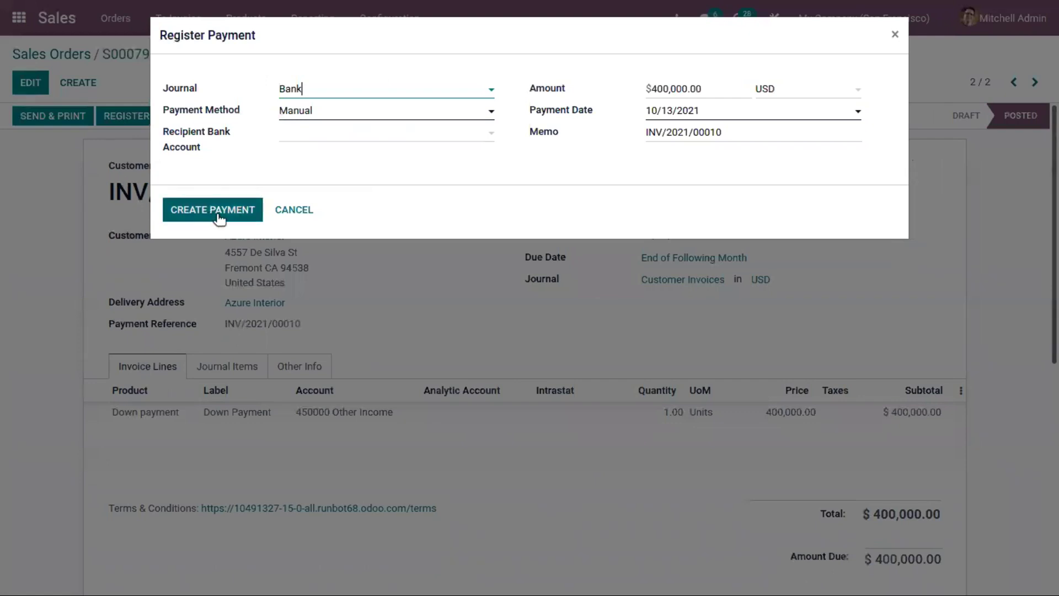
click(216, 216)
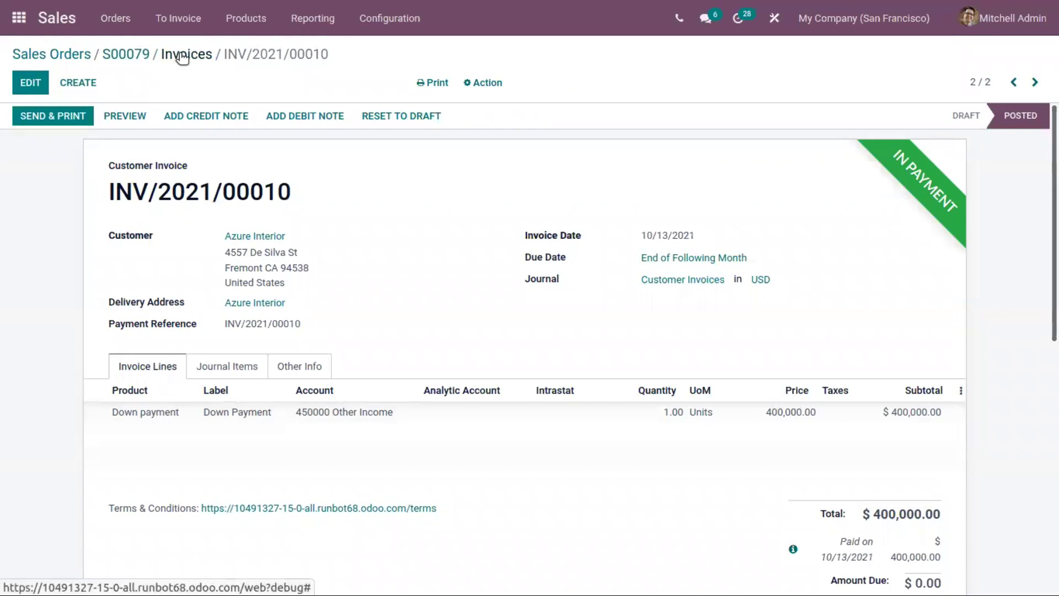
click(182, 55)
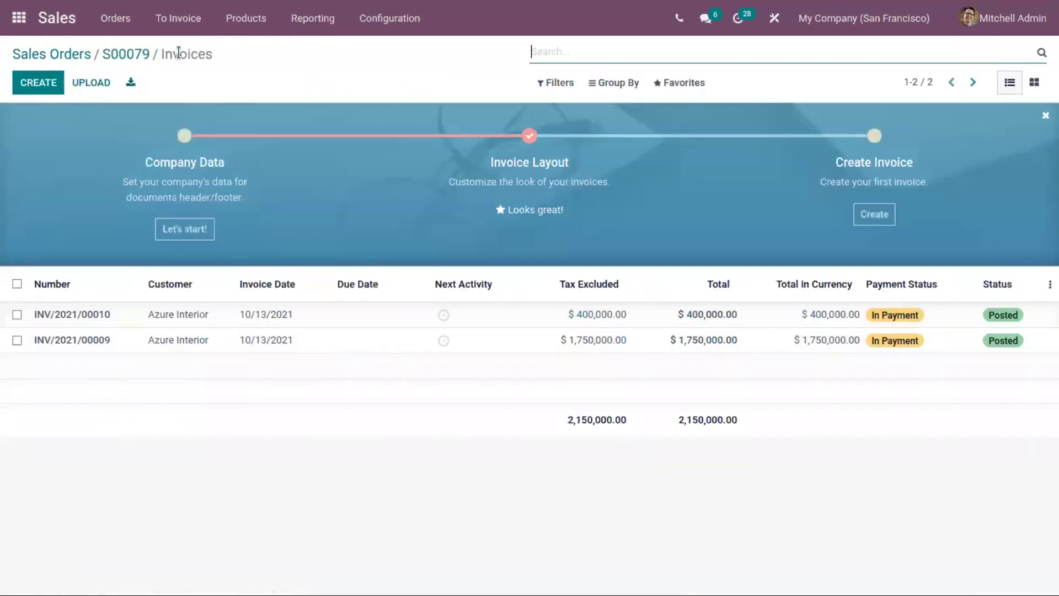
Step: Validate Villa delivery WH/OUT/00052 with an immediate transfer and return to S00079
click(119, 55)
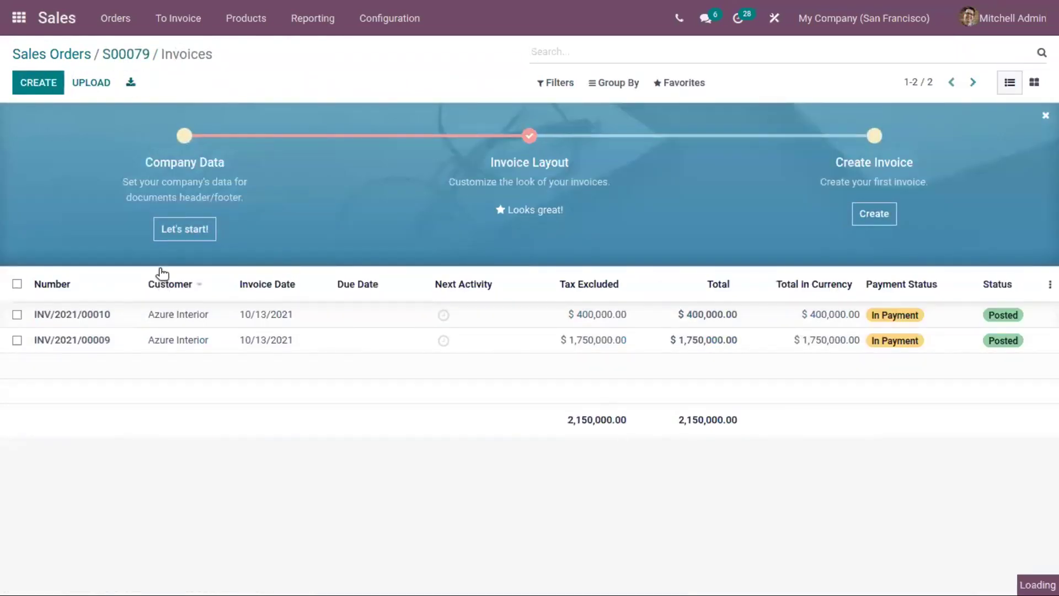
scroll(158, 386, down, 3)
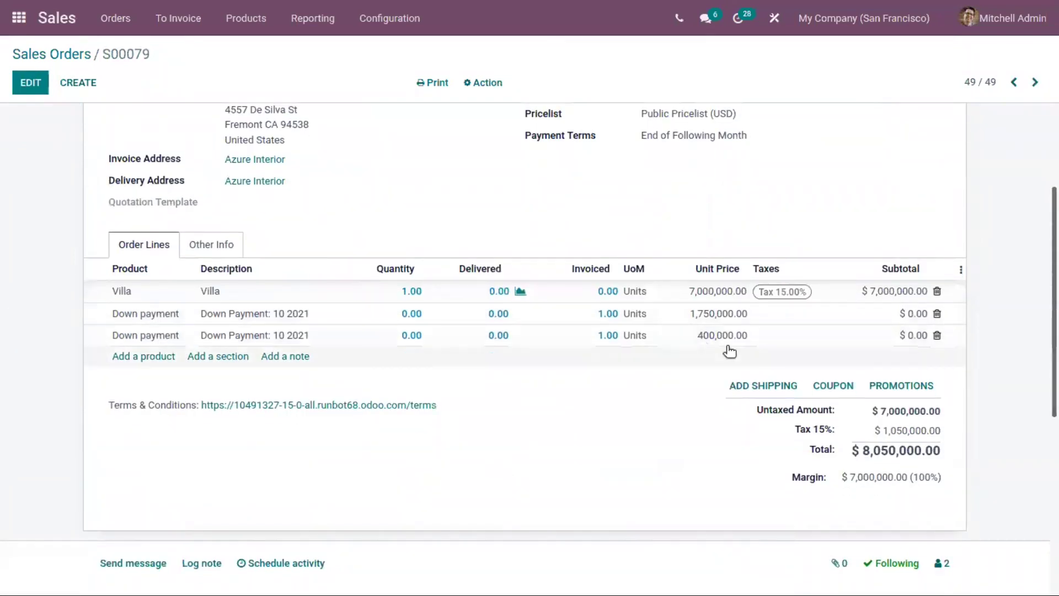
scroll(704, 332, up, 3)
click(794, 160)
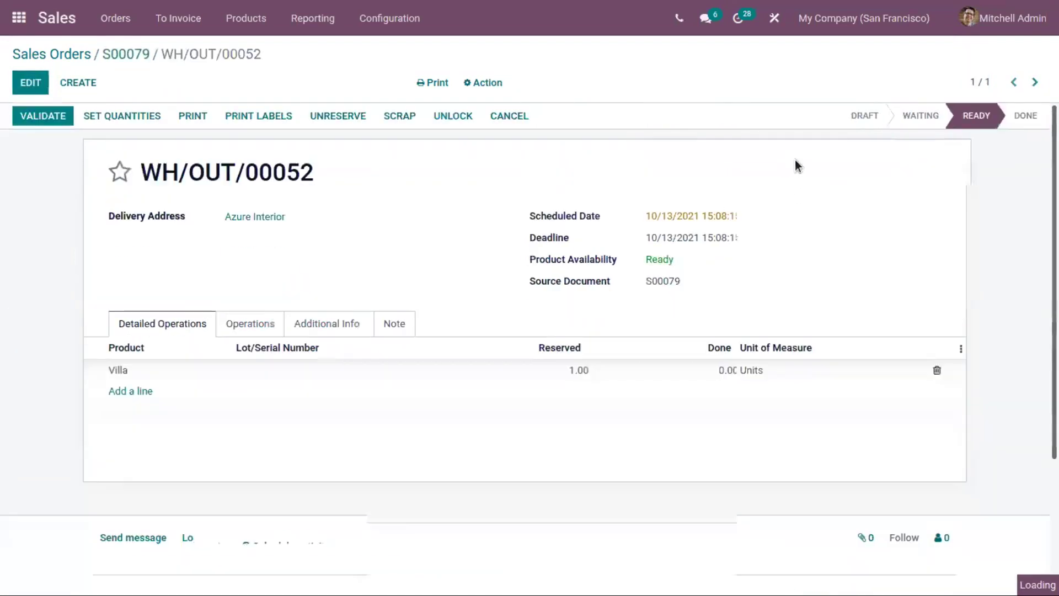
click(55, 115)
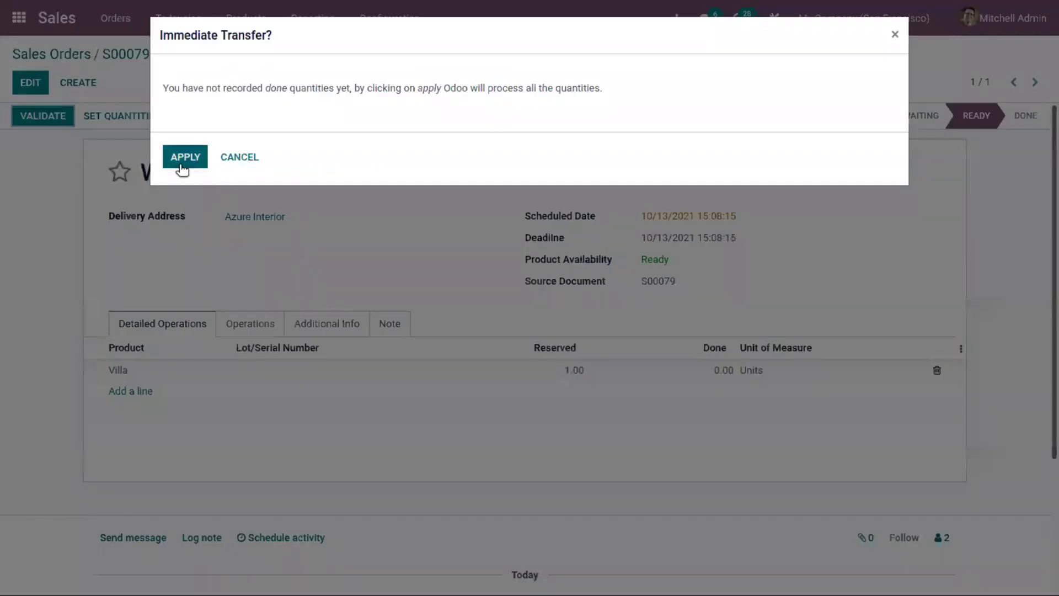
click(181, 165)
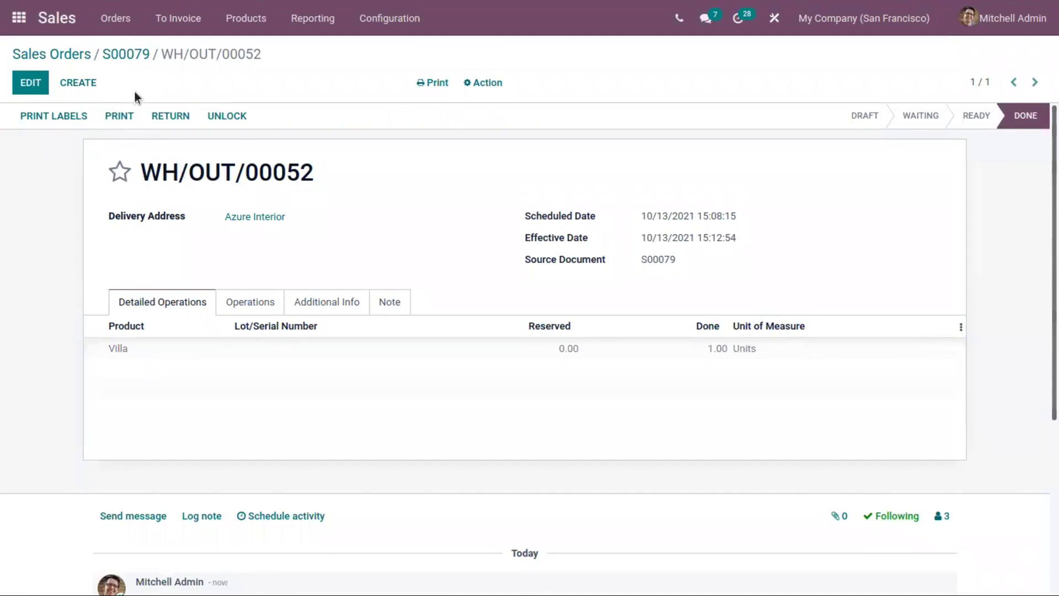
click(126, 55)
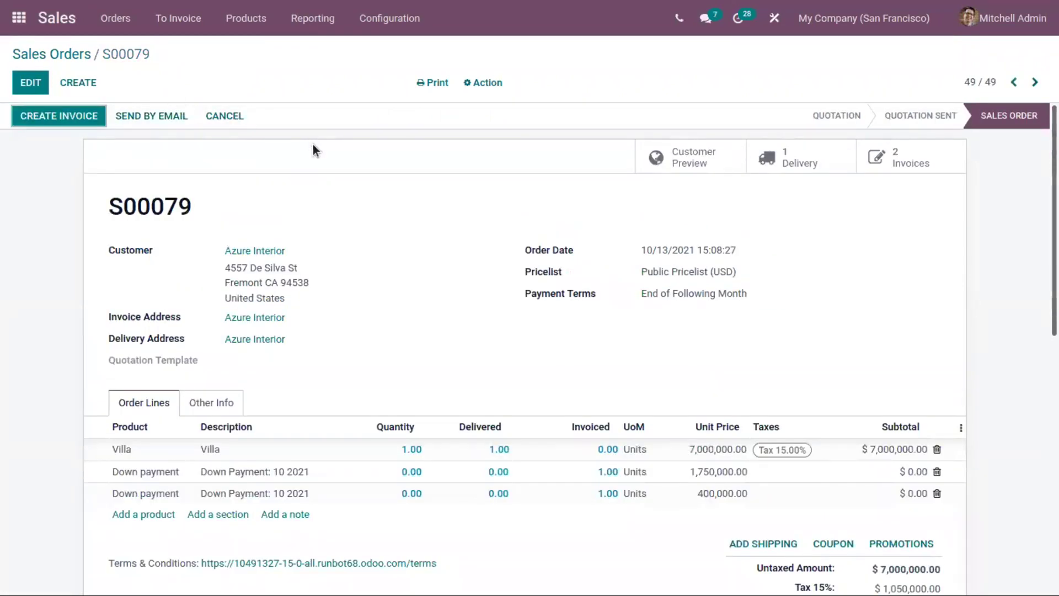
Step: Create a regular final invoice for S00079 deducting both down payments, then open the $5,900,000.00 draft
click(52, 117)
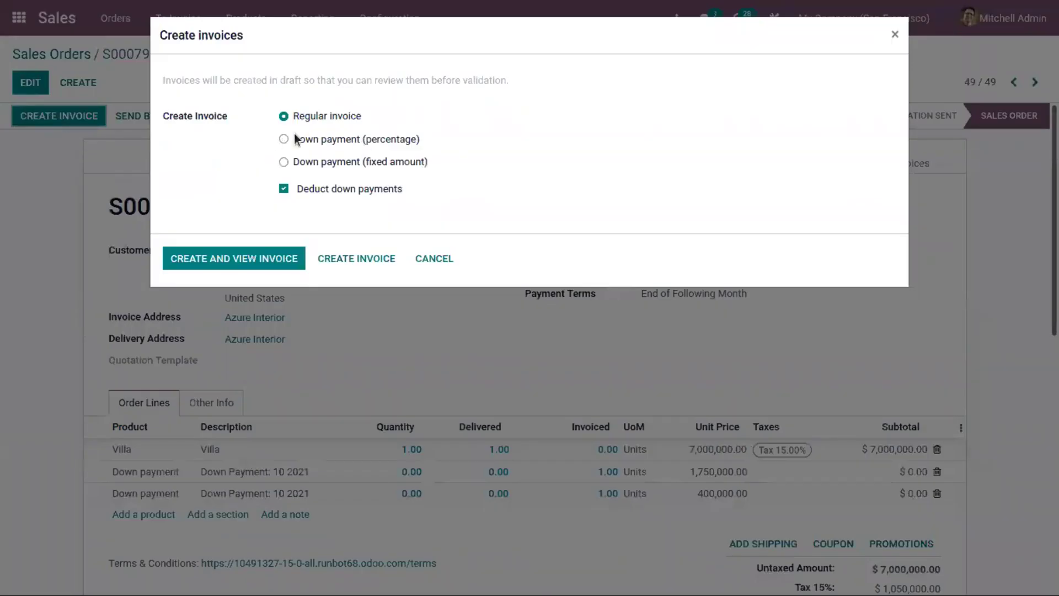
click(259, 260)
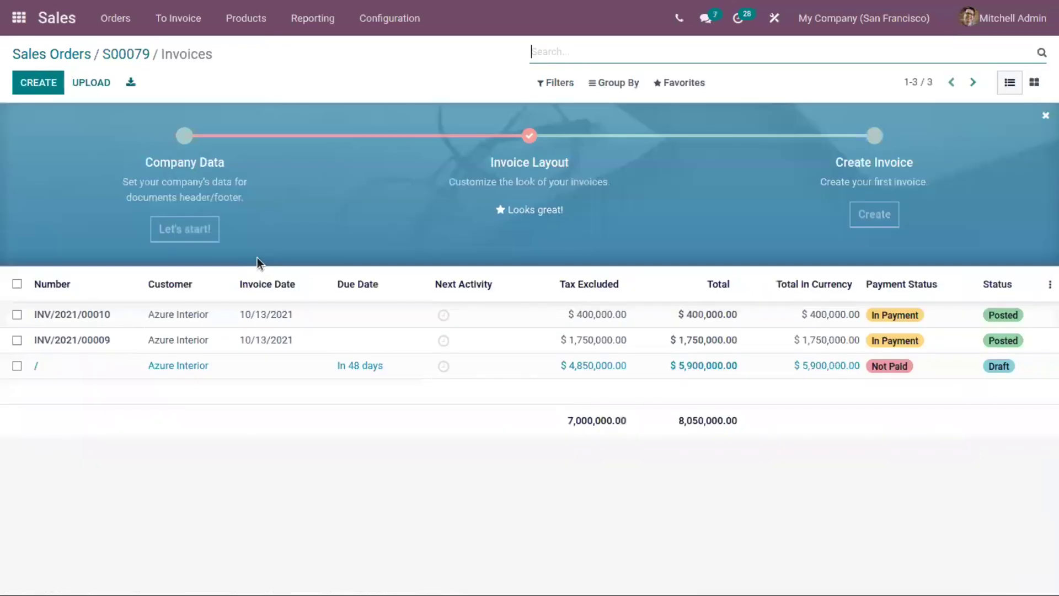
click(688, 365)
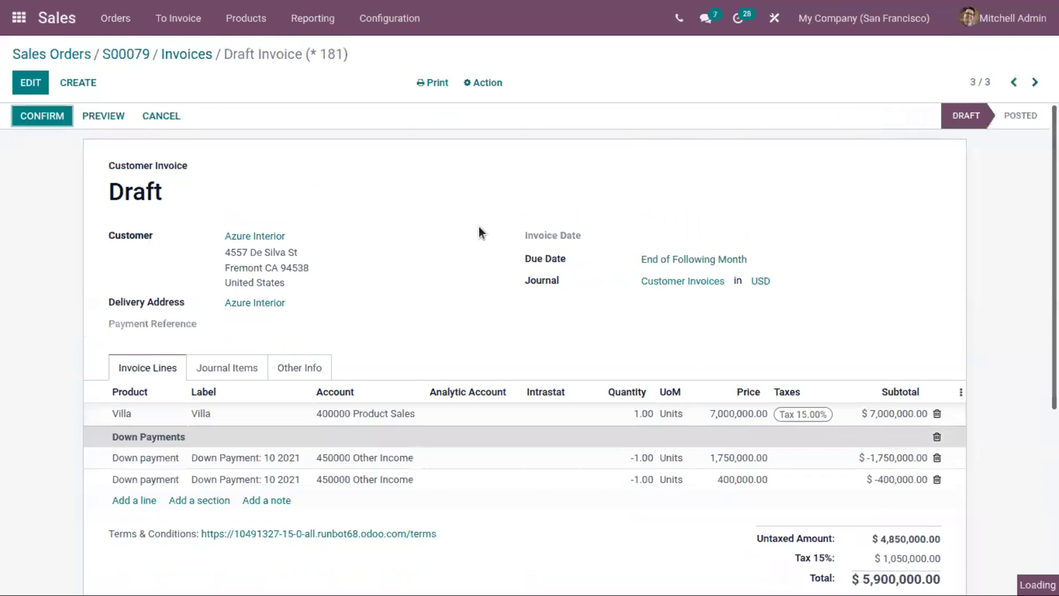
scroll(158, 287, down, 3)
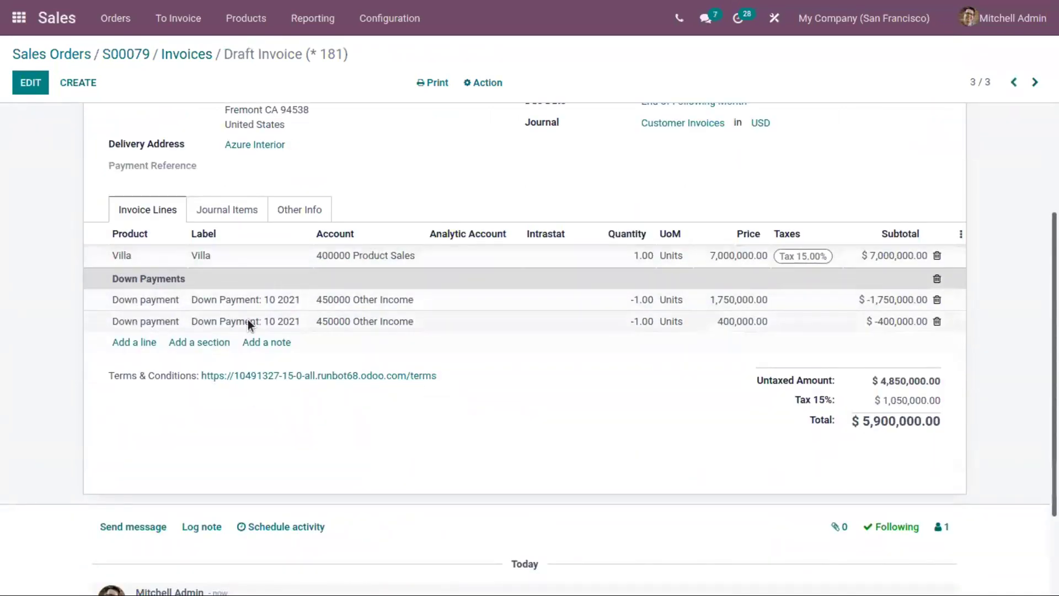
scroll(143, 298, up, 2)
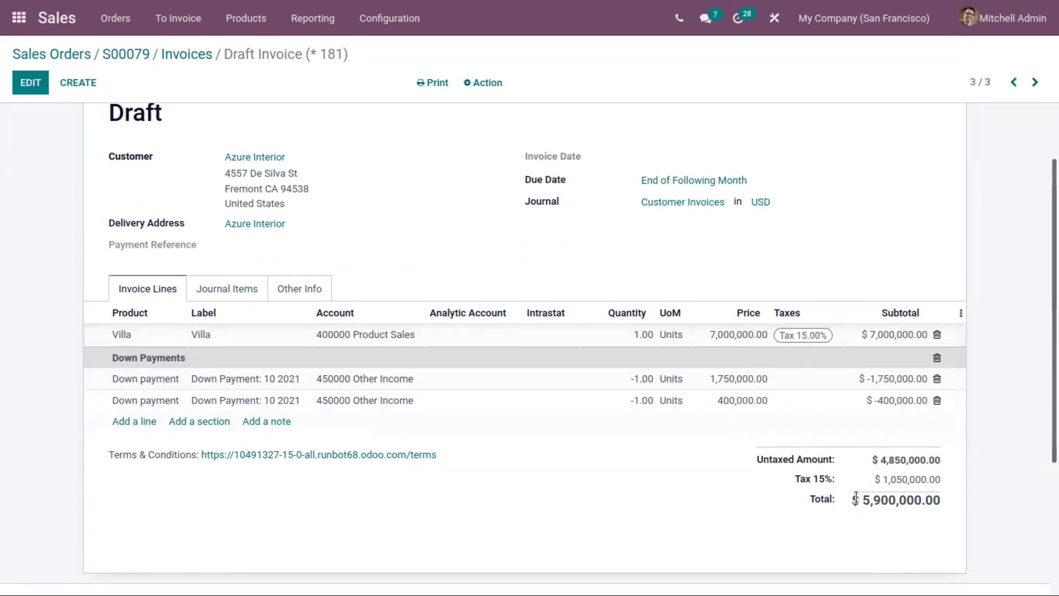
Step: Confirm the $5,900,000.00 final draft invoice, posting it as INV/2021/00011
mouse_move(863, 497)
mouse_down()
mouse_move(950, 496)
mouse_move(863, 501)
mouse_up()
scroll(57, 128, up, 3)
key(alt+a)
click(54, 119)
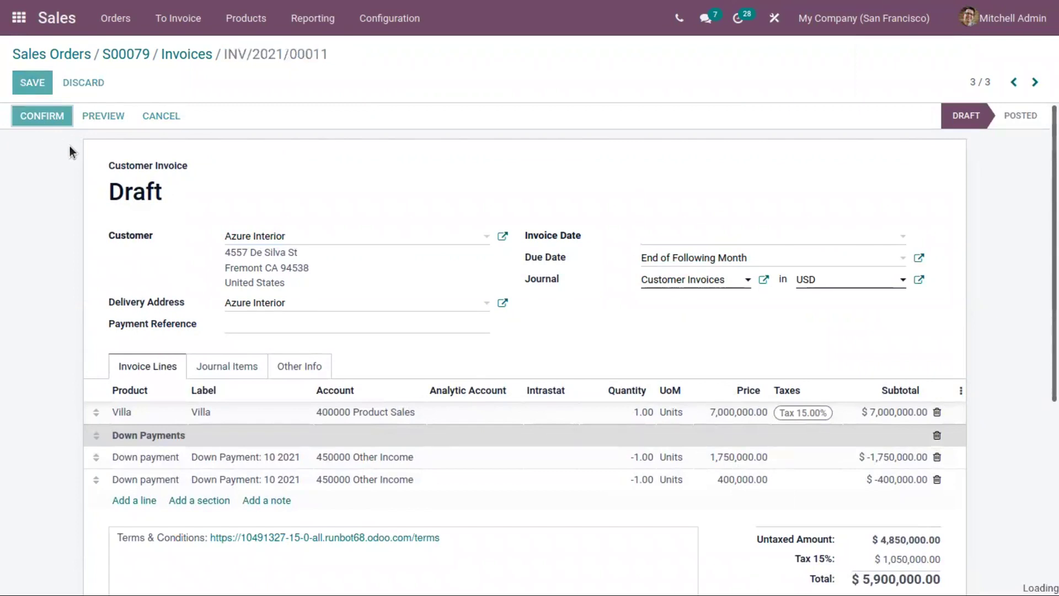
Step: Register full payment for INV/2021/00011 and return to the S00079 invoice list
click(186, 115)
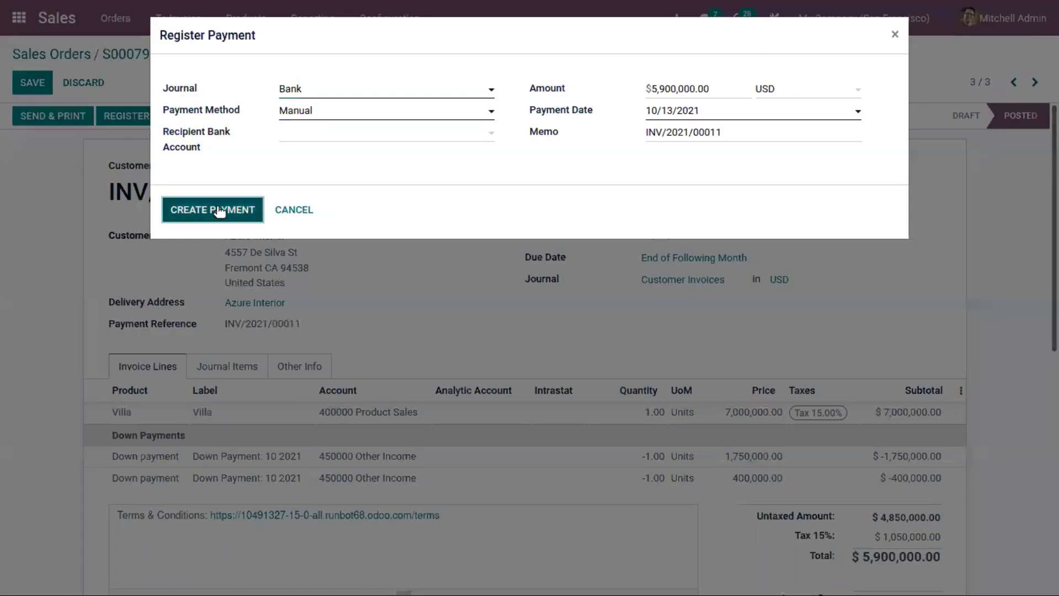
click(219, 210)
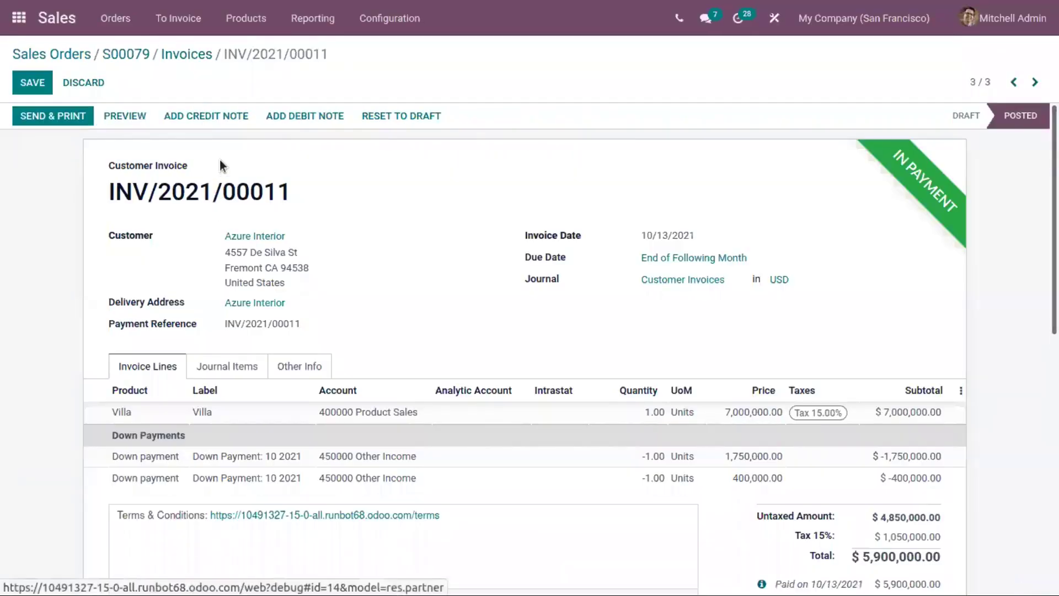
scroll(308, 302, down, 2)
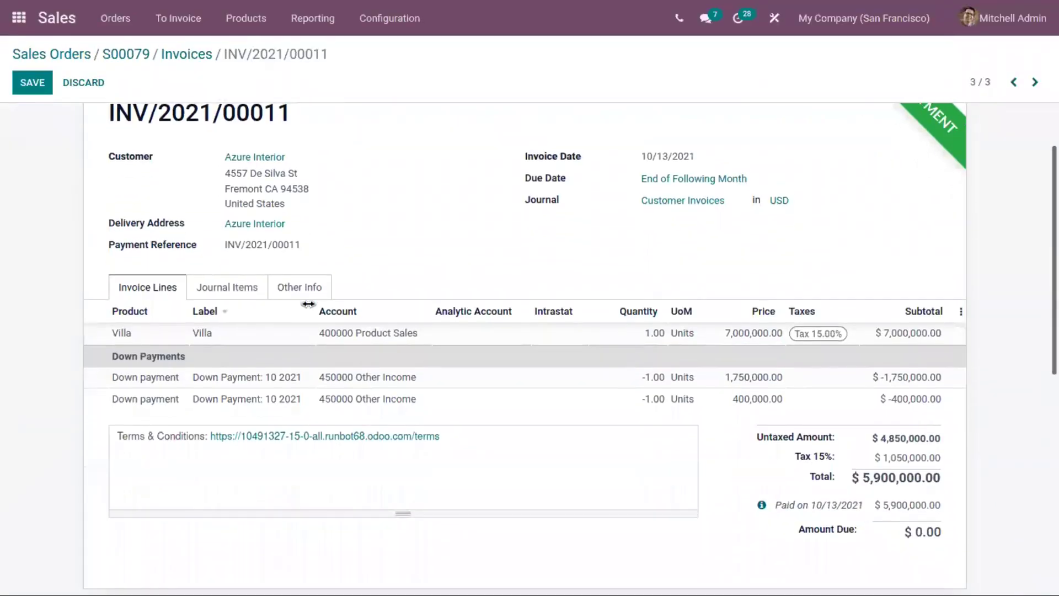
scroll(880, 517, down, 5)
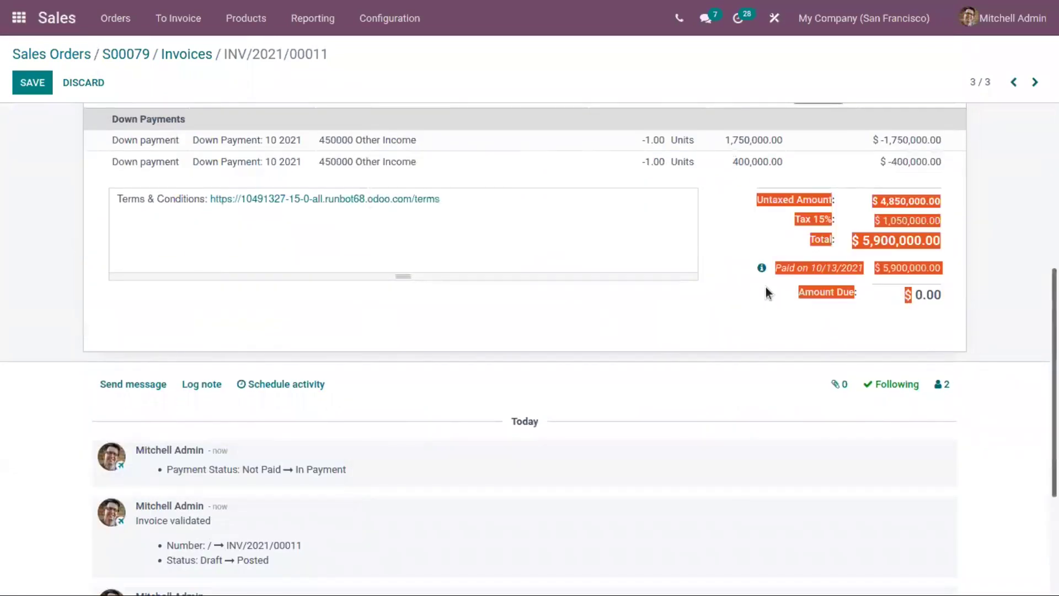
scroll(137, 237, up, 7)
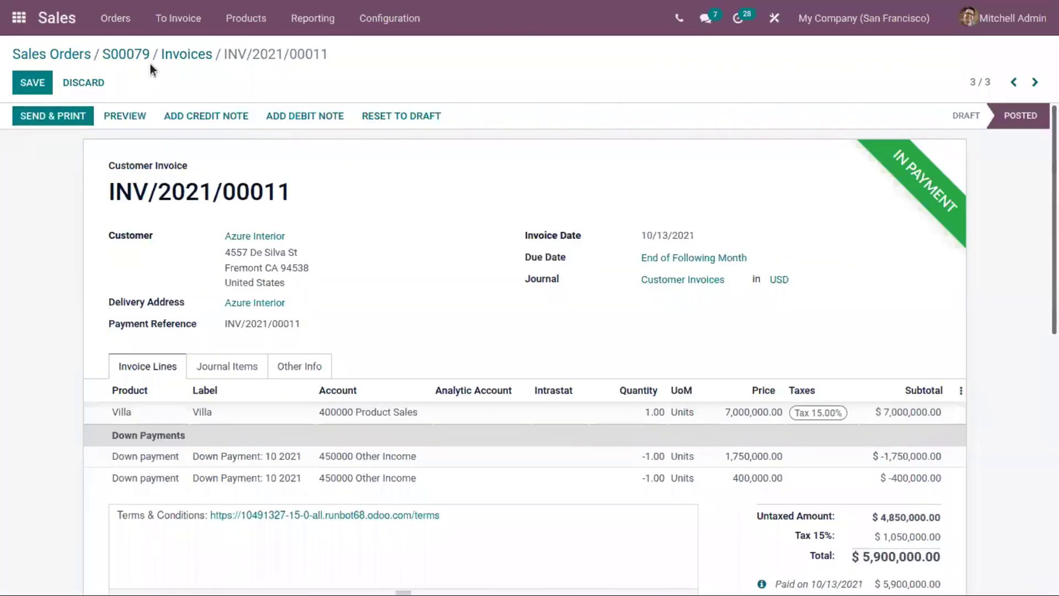
click(169, 59)
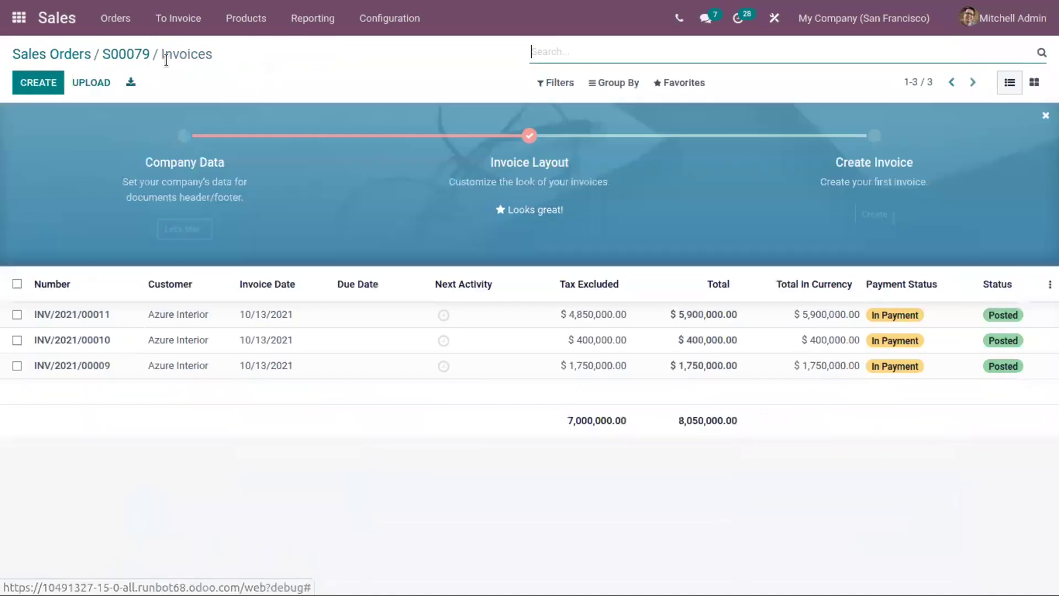
Step: Reopen sales order S00079 and review its lines: 3 invoices, Villa invoiced 1.00
click(131, 59)
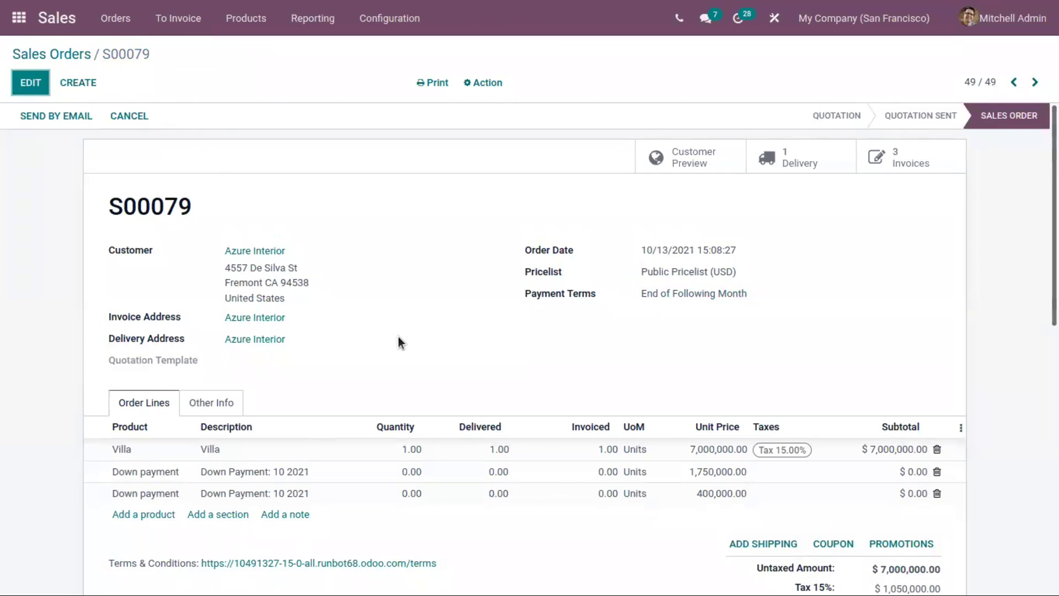
scroll(399, 338, down, 3)
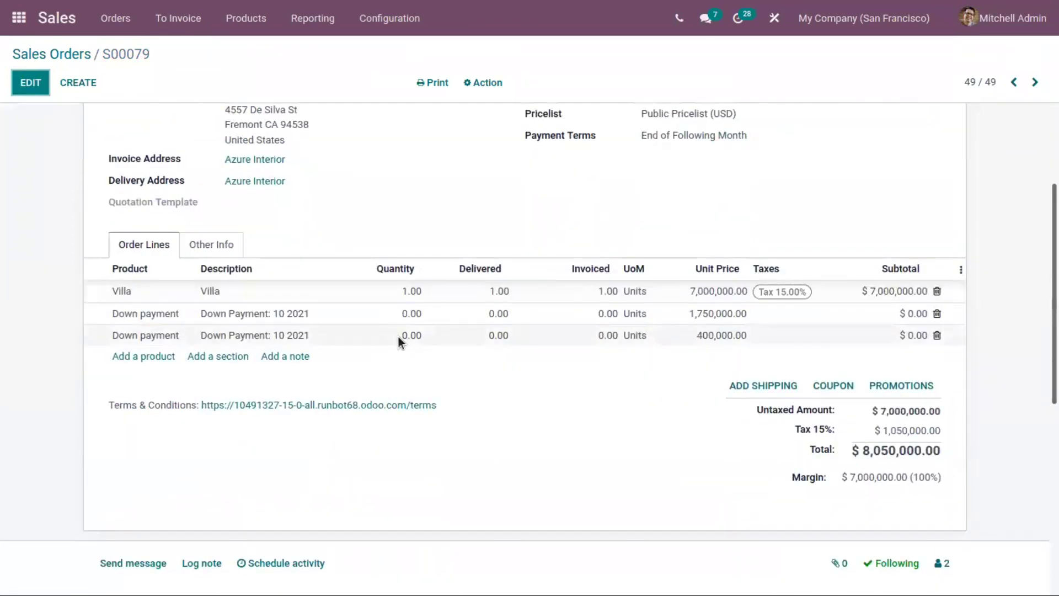